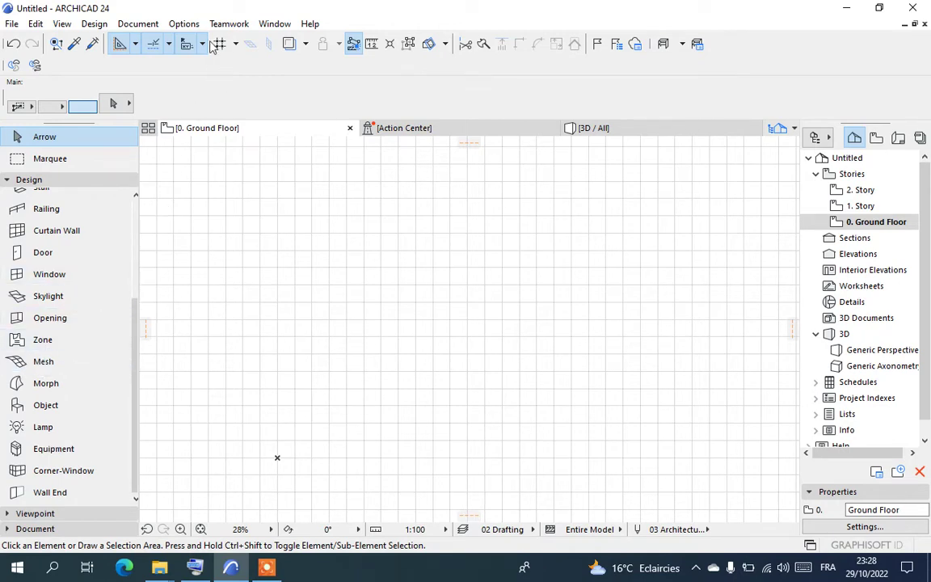
- Review the project's working units for length, area, volume, angle and layout
left_click(183, 24)
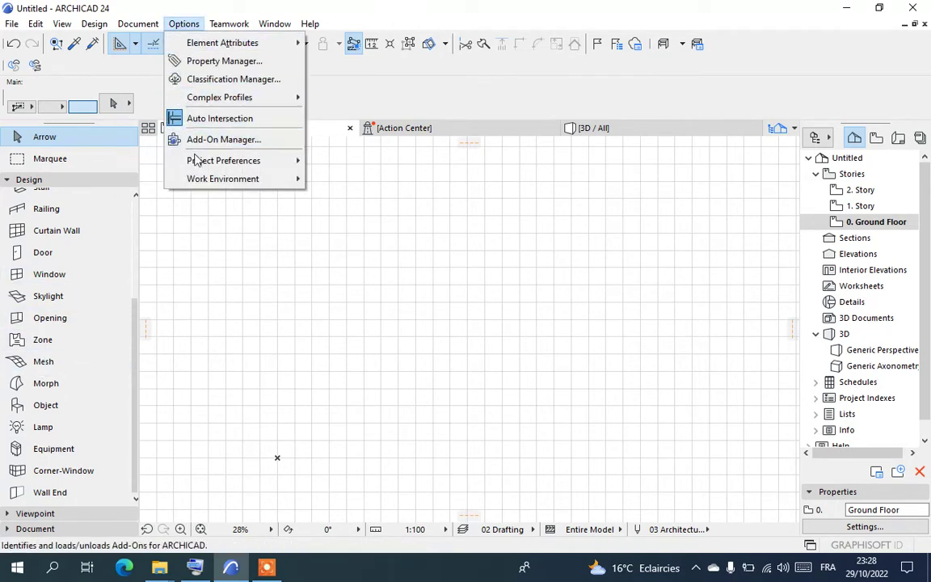
mouse_move(210, 166)
left_click(364, 162)
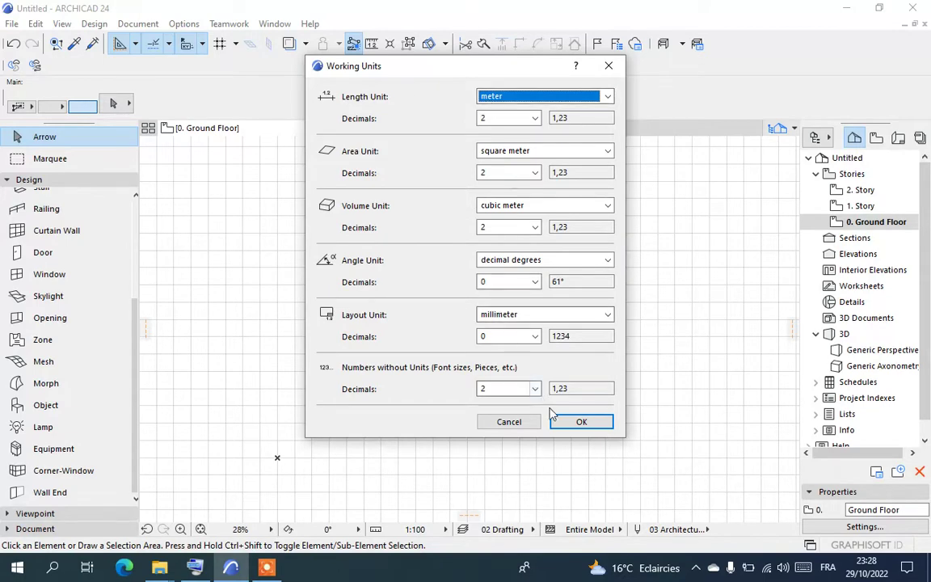
left_click(575, 421)
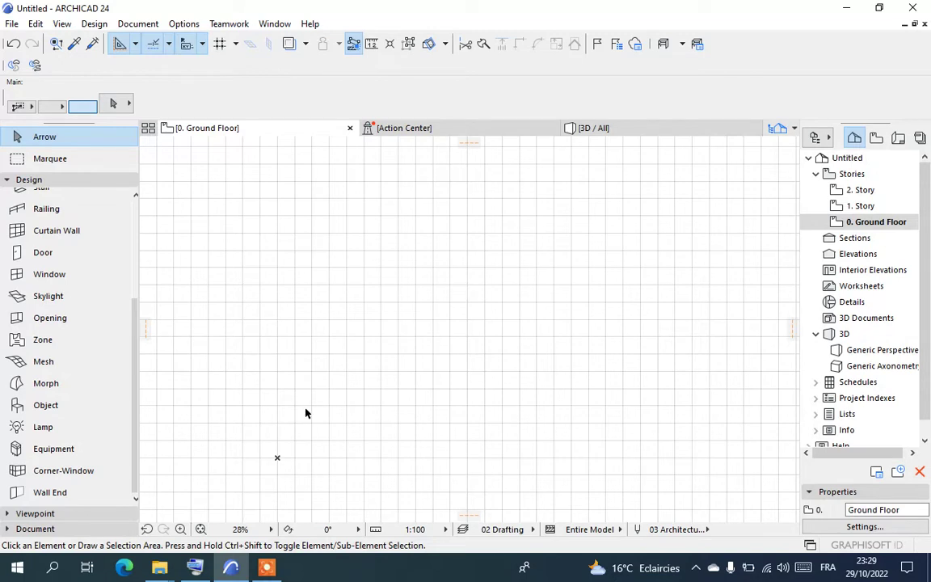
- Draw a rectangular terrain mesh covering most of the visible grid on the Ground Floor plan
left_click(24, 364)
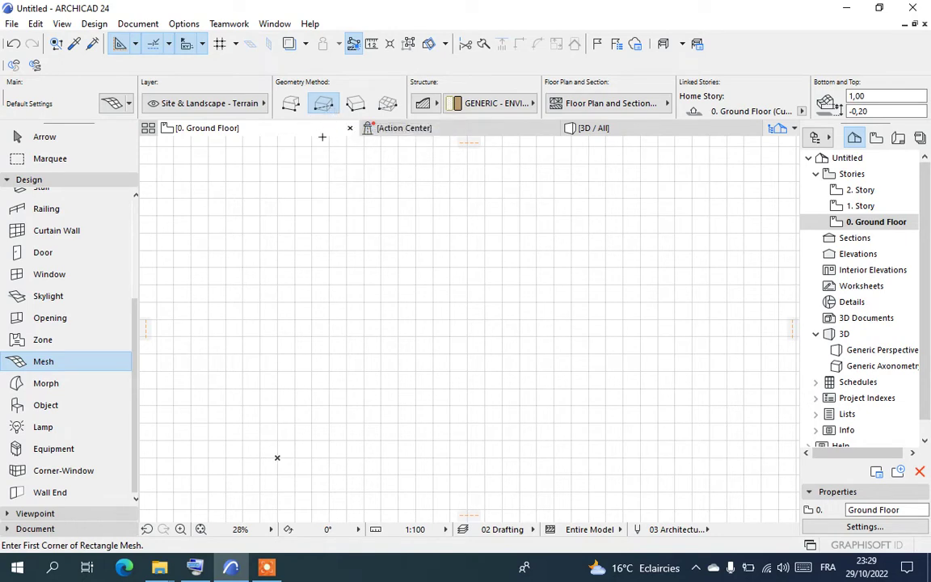
left_click(247, 160)
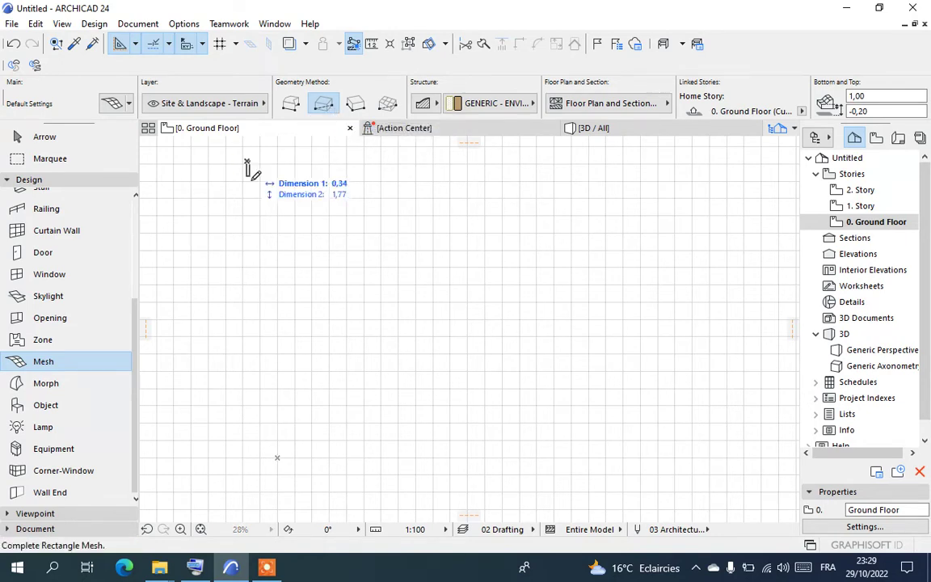
left_click(693, 507)
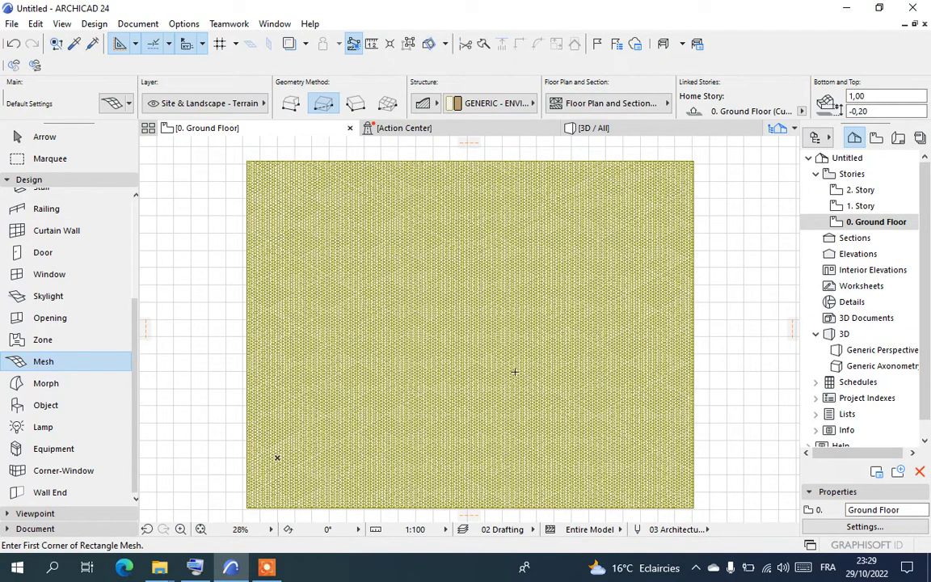
- Select the mesh in the 3D view and set its elevation to Project Zero to 0,00 and its height to 8,00
left_click(634, 129)
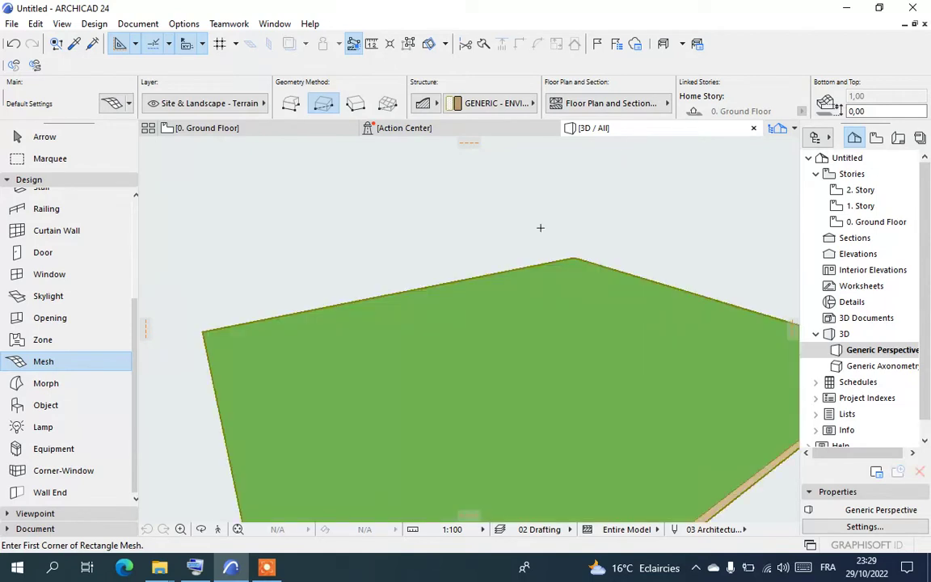
scroll(478, 285, "down", 5)
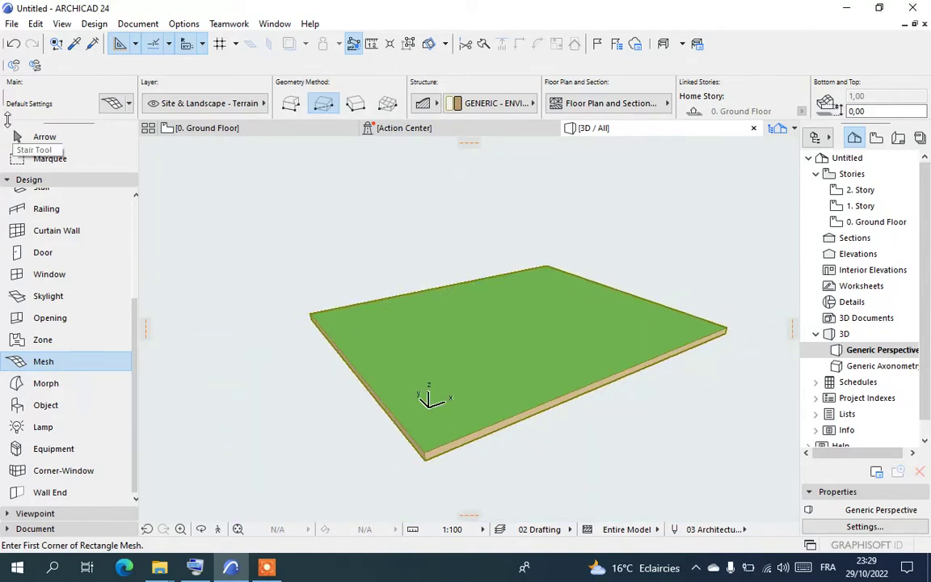
left_click(23, 136)
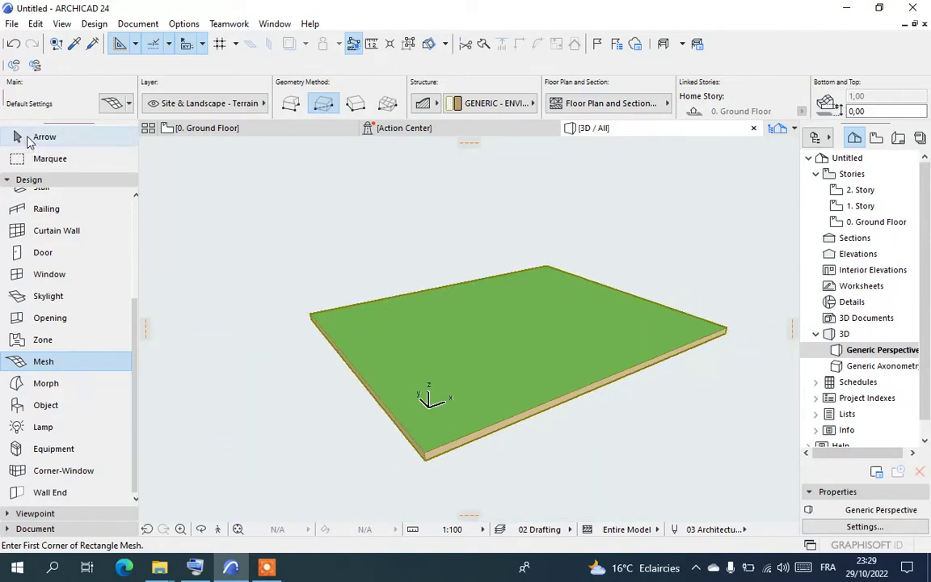
left_click(392, 367)
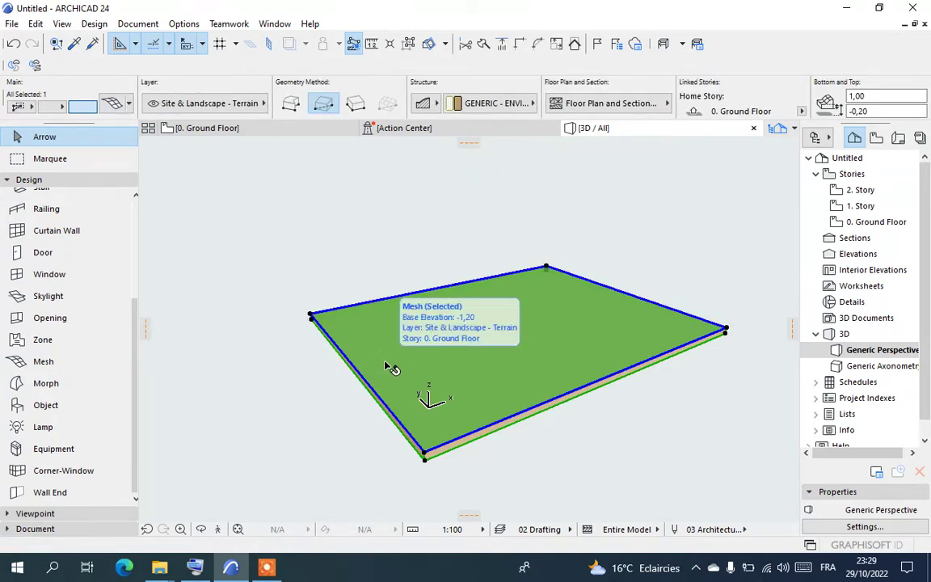
right_click(390, 367)
left_click(422, 32)
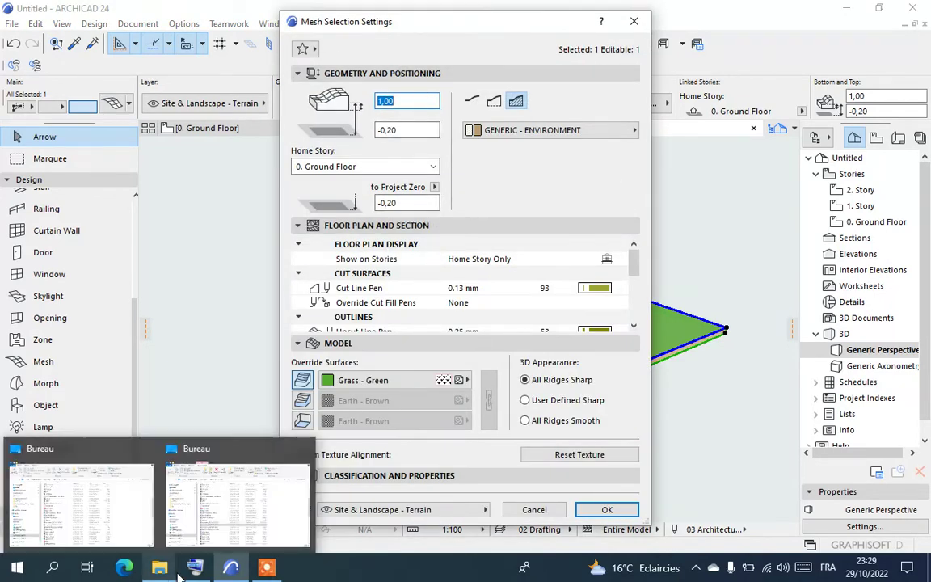
key("Tab")
key("Tab")
key("Tab")
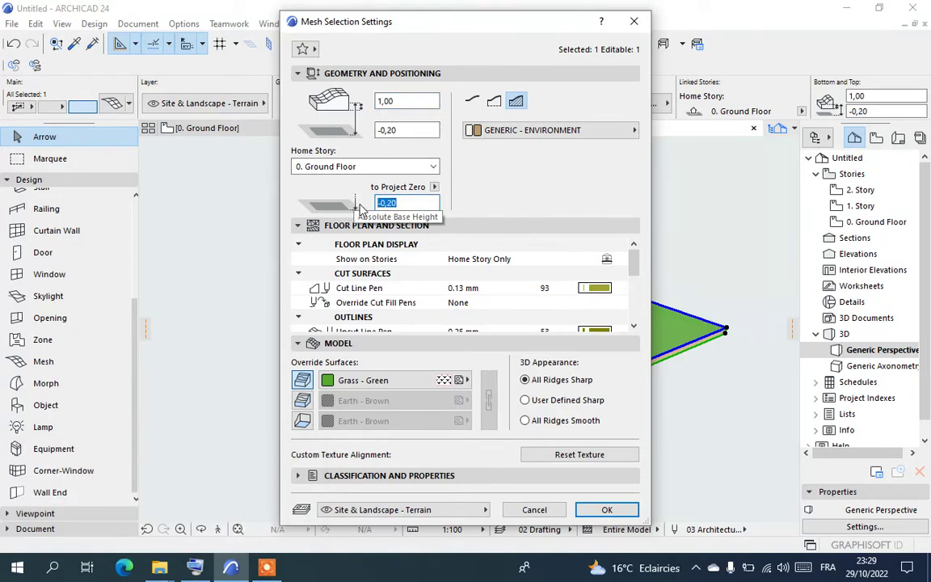
type("0,00")
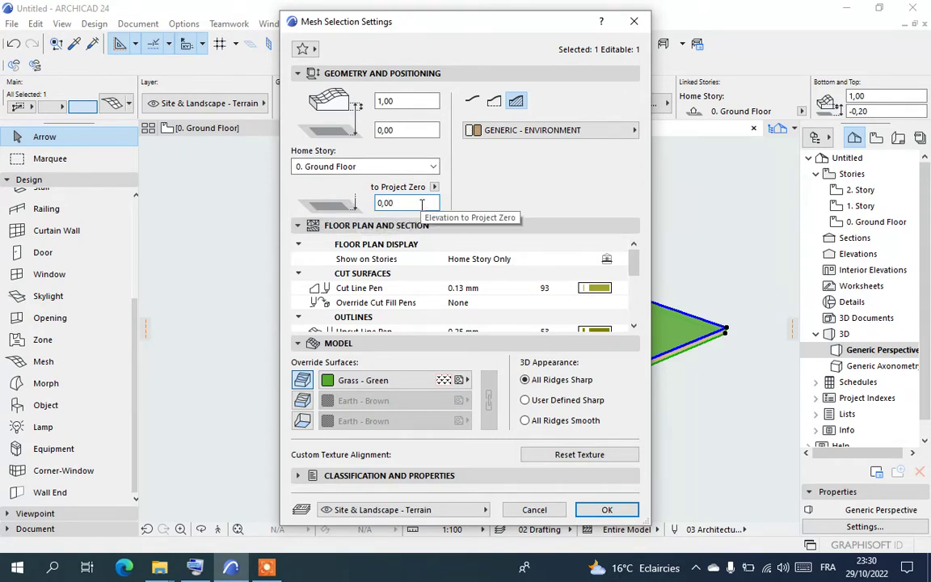
left_click(380, 100)
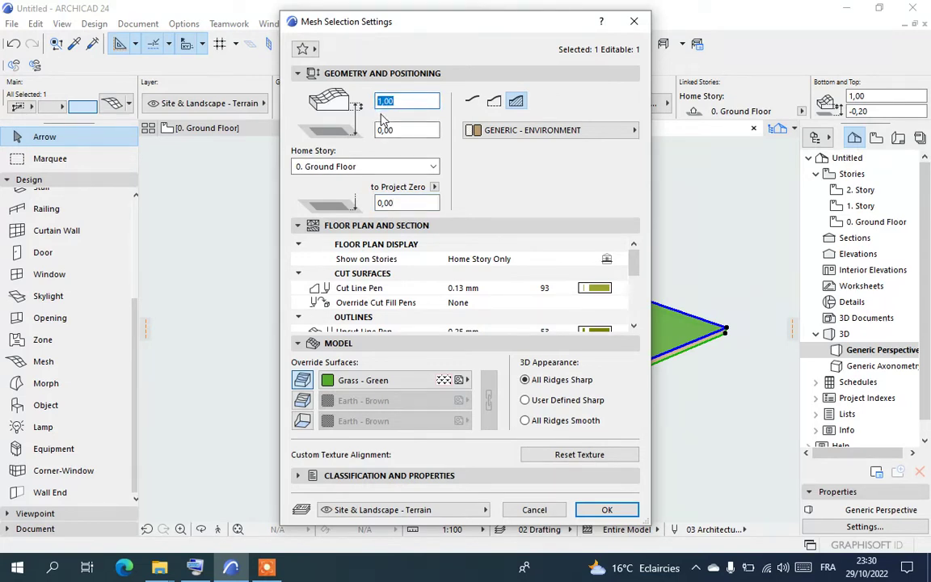
type("8,00")
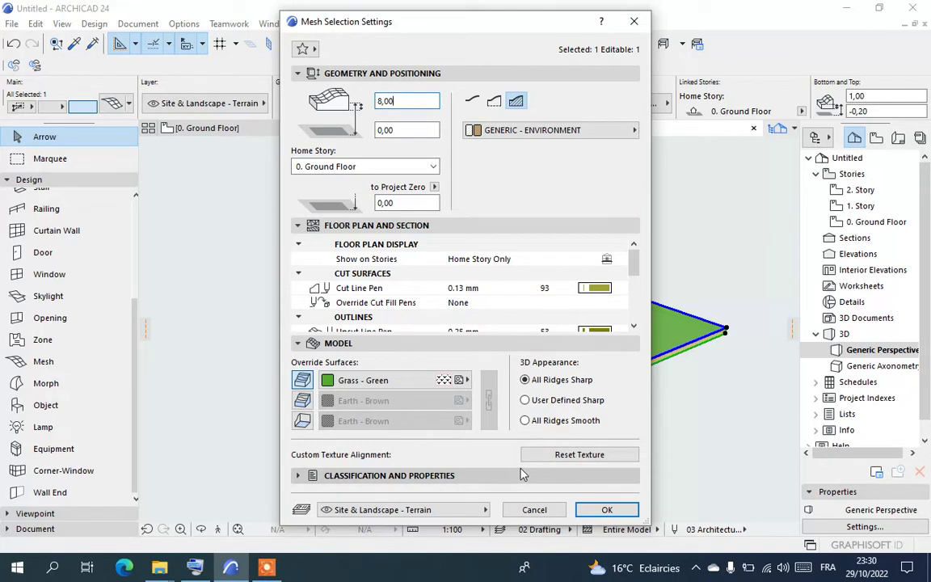
- Enable the Earth - Brown surface overrides for the mesh's sides and bottom, and apply the mesh settings
left_click(301, 400)
left_click(301, 420)
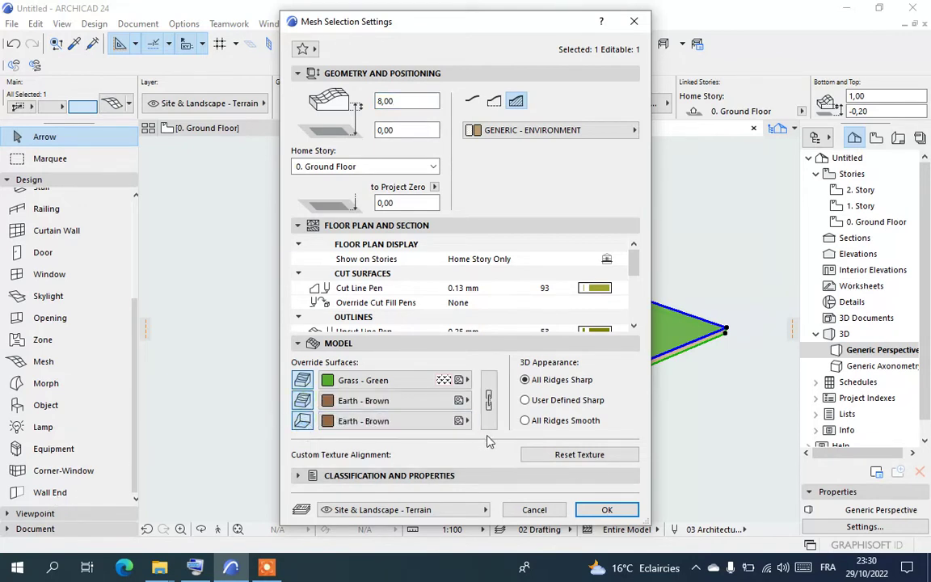
left_click(624, 511)
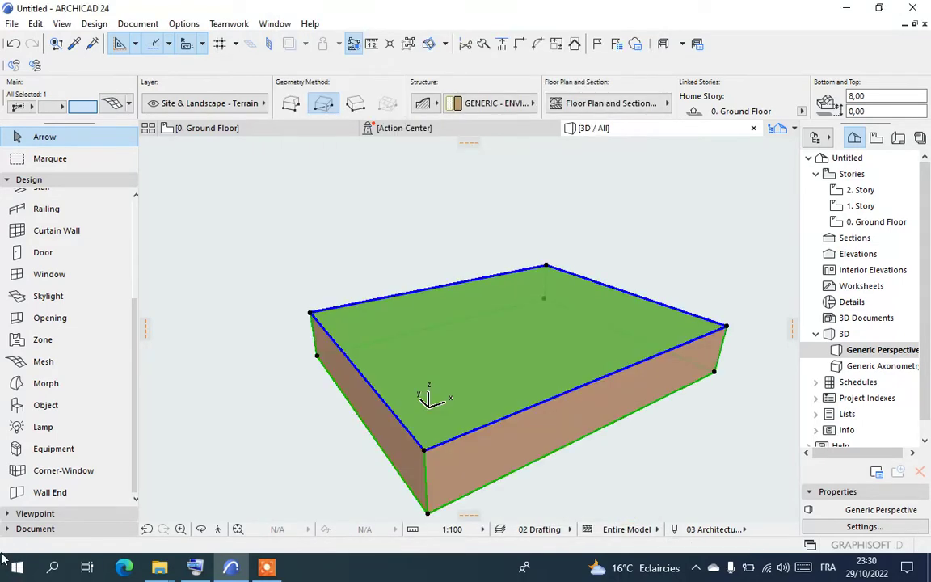
left_click(269, 325)
scroll(389, 320, "down", 3)
scroll(413, 474, "up", 5)
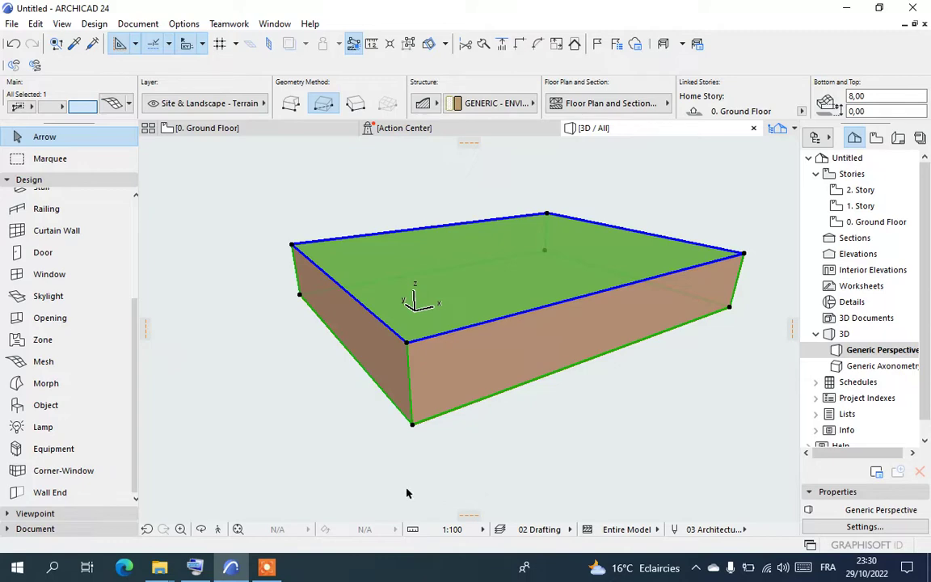
- On the Ground Floor plan, draw a wavy spline across the upper part of the mesh, extending past both side edges
left_click(235, 128)
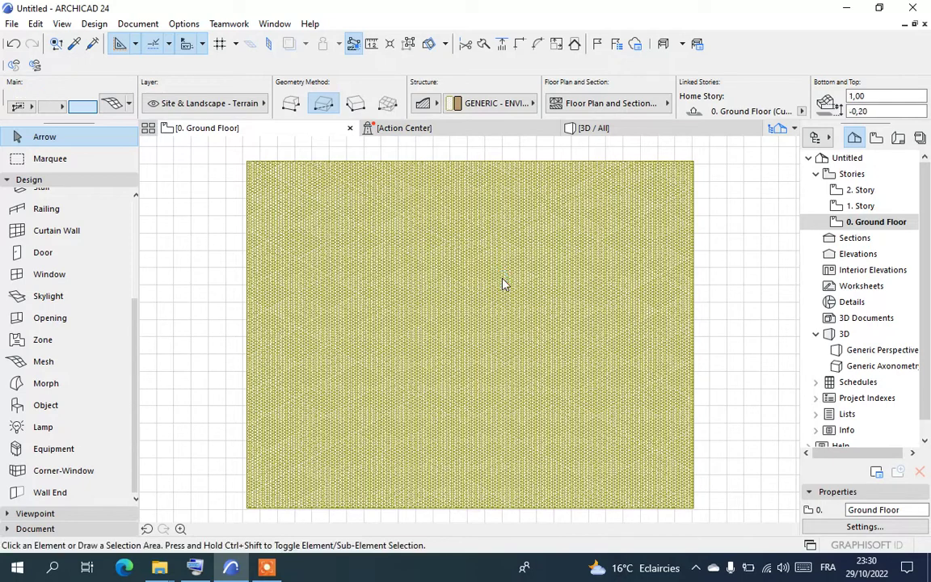
scroll(509, 254, "down", 2)
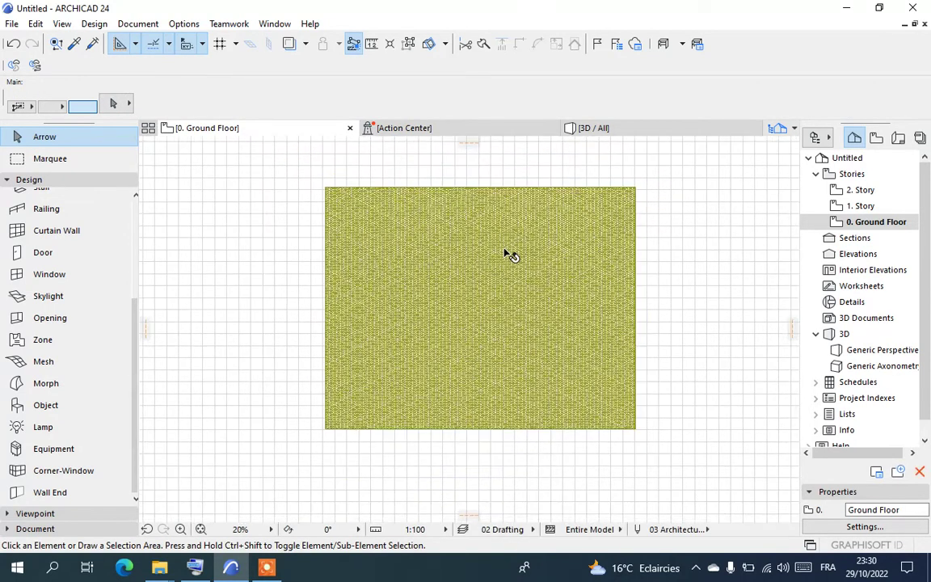
left_click(20, 528)
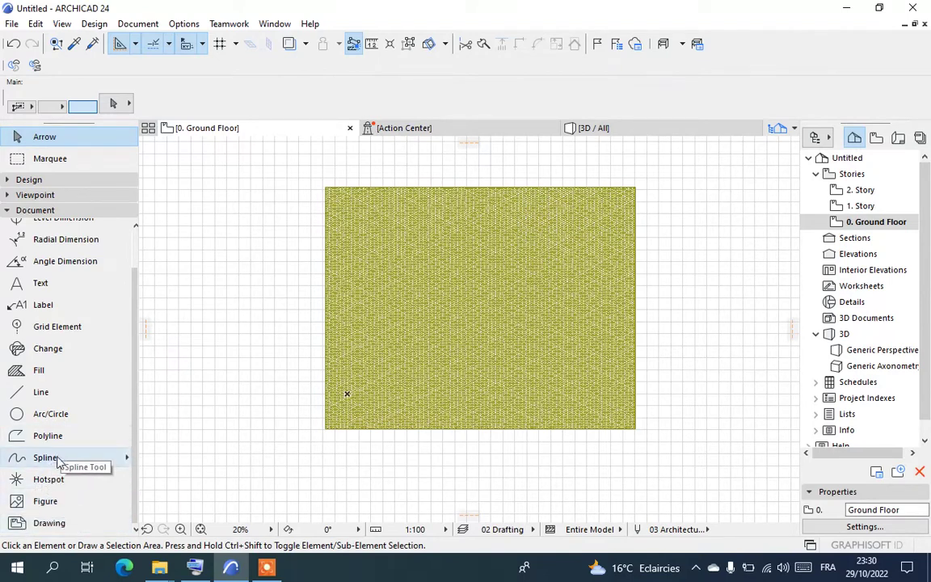
left_click(58, 459)
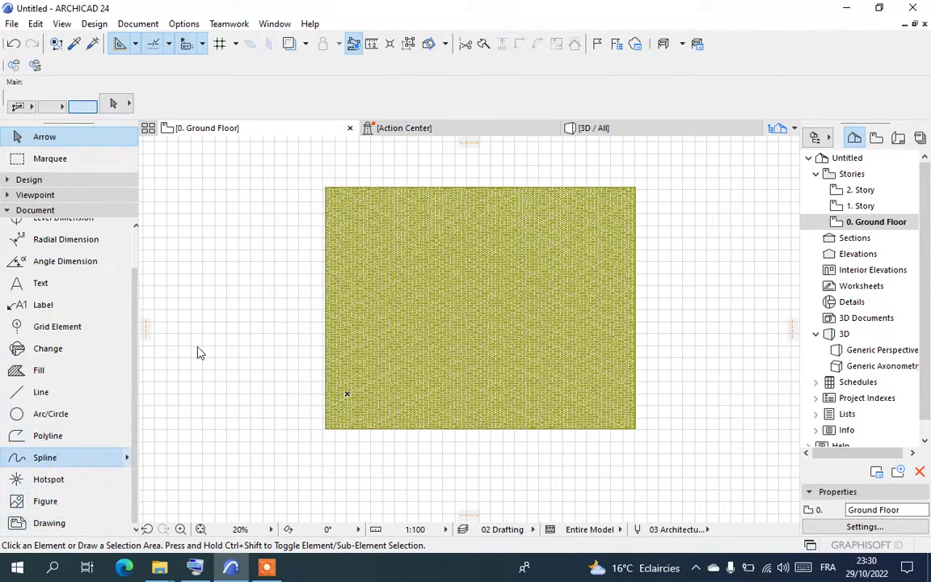
left_click(267, 257)
left_click(338, 258)
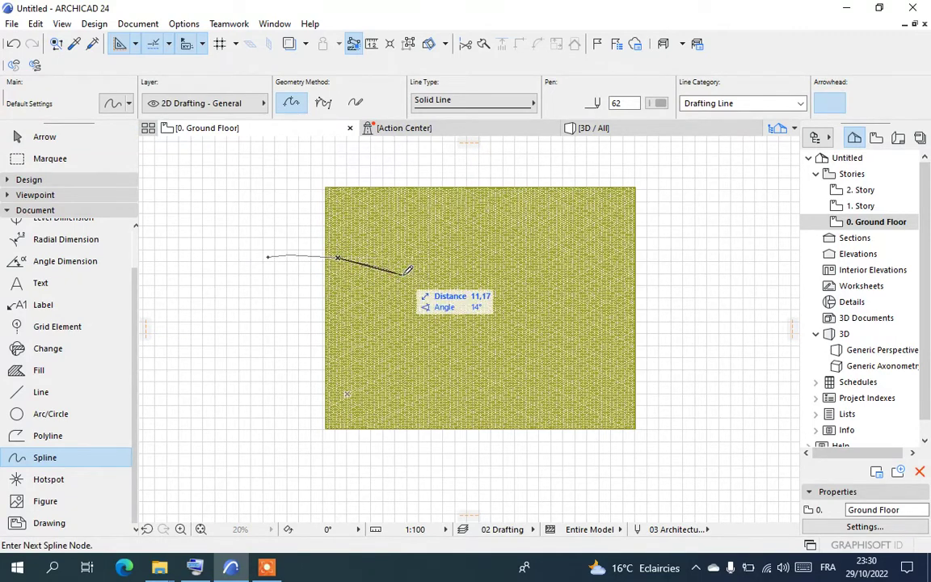
left_click(406, 273)
left_click(491, 251)
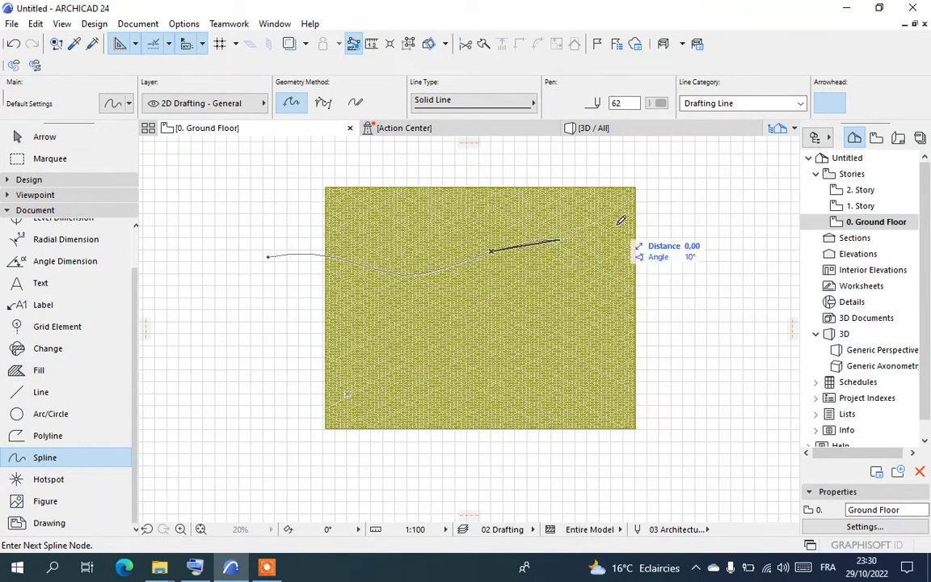
left_click(655, 204)
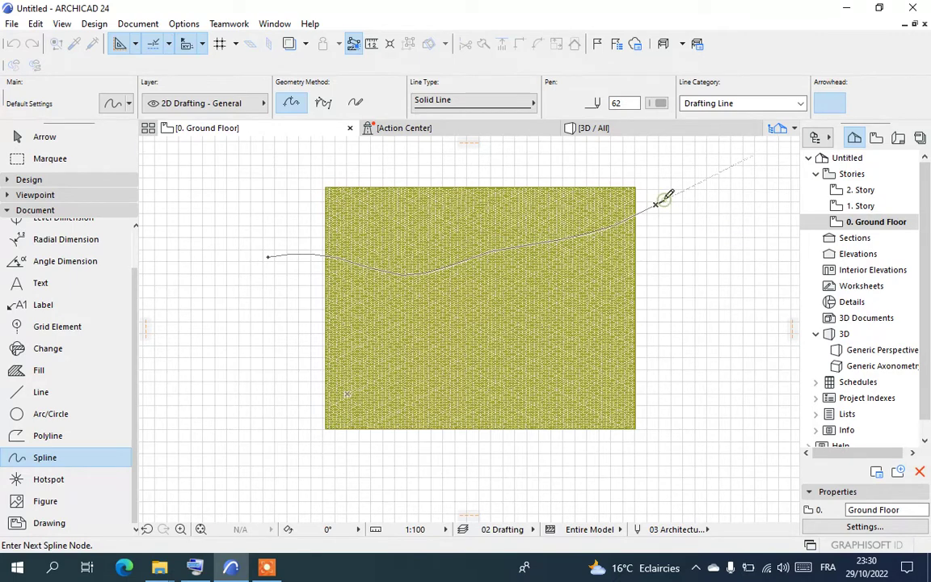
double_click(664, 198)
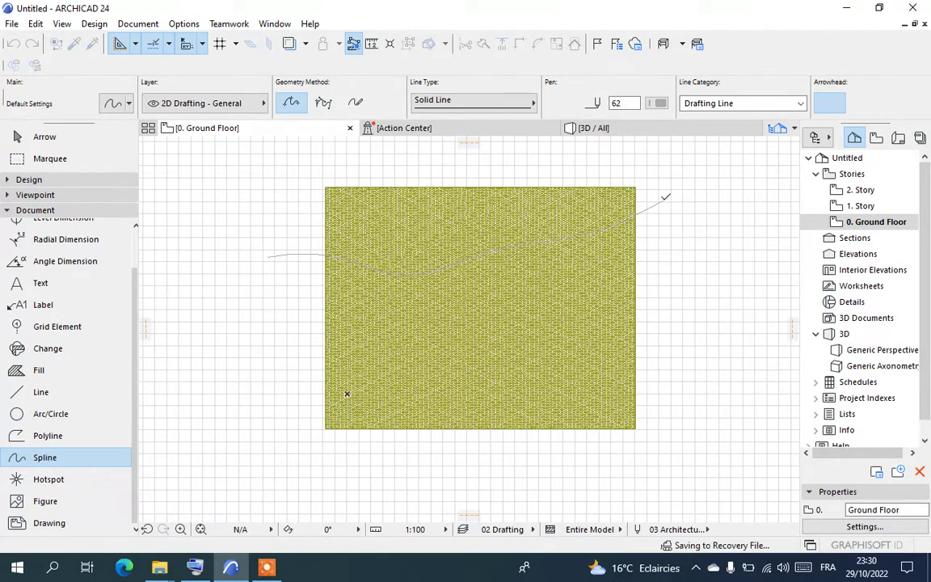
- Draw a second contour spline across the middle of the mesh, below the first one and past both side edges
left_click(705, 228)
left_click(683, 260)
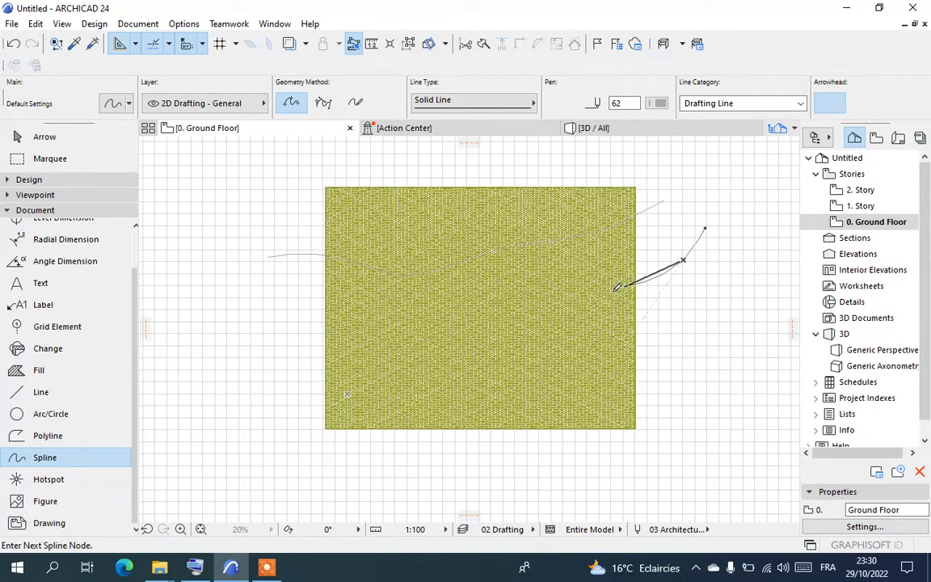
left_click(477, 326)
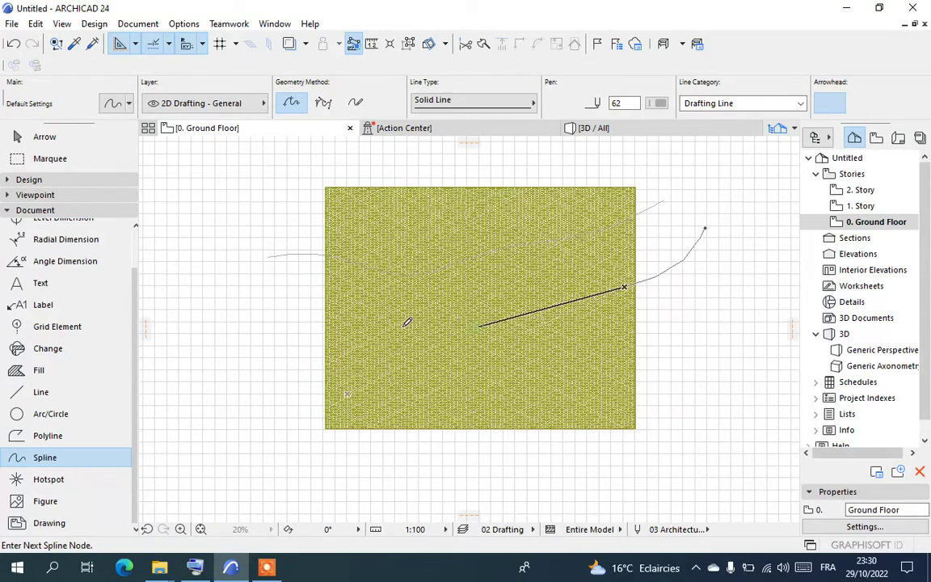
double_click(241, 295)
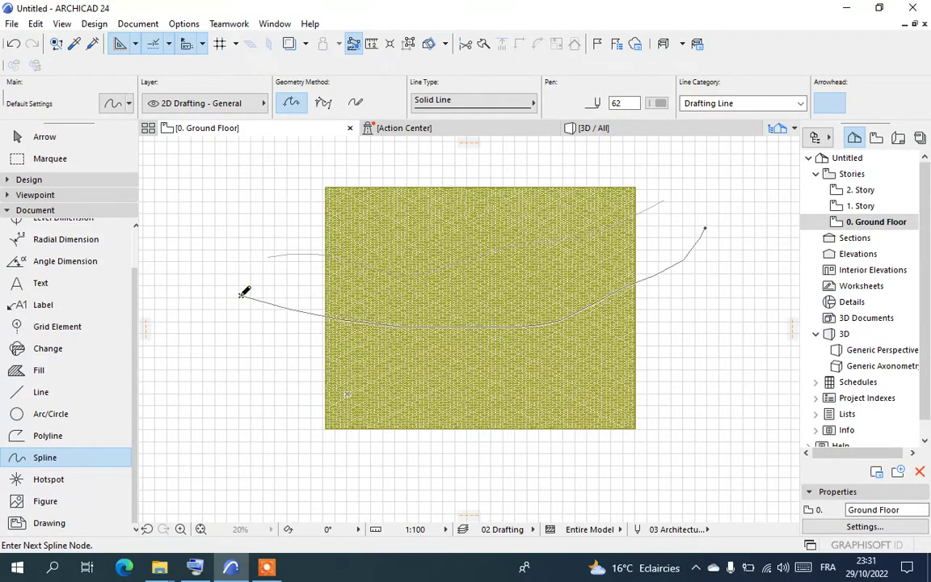
- Draw a third wavy spline across the lower half of the mesh, extending beyond both side edges
left_click(251, 389)
left_click(361, 363)
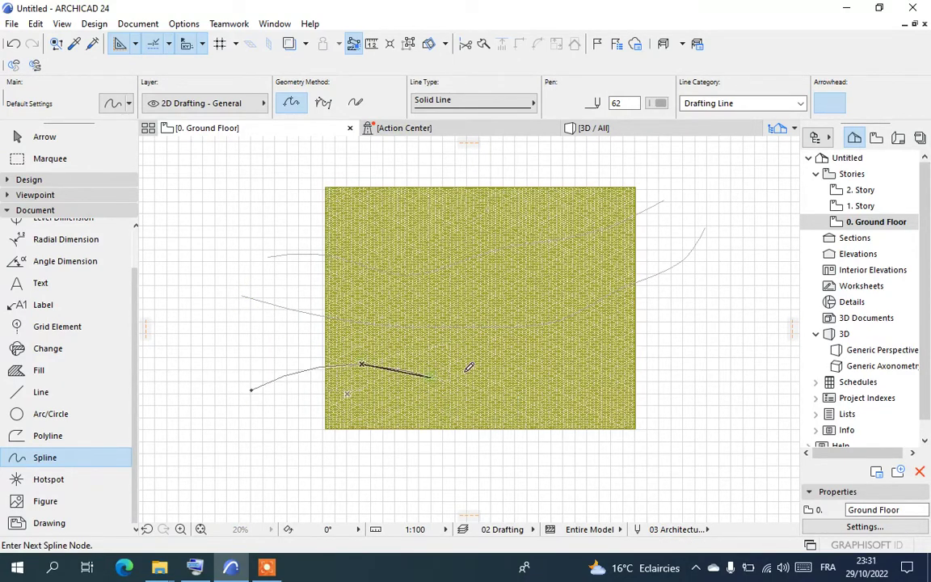
left_click(429, 376)
left_click(652, 344)
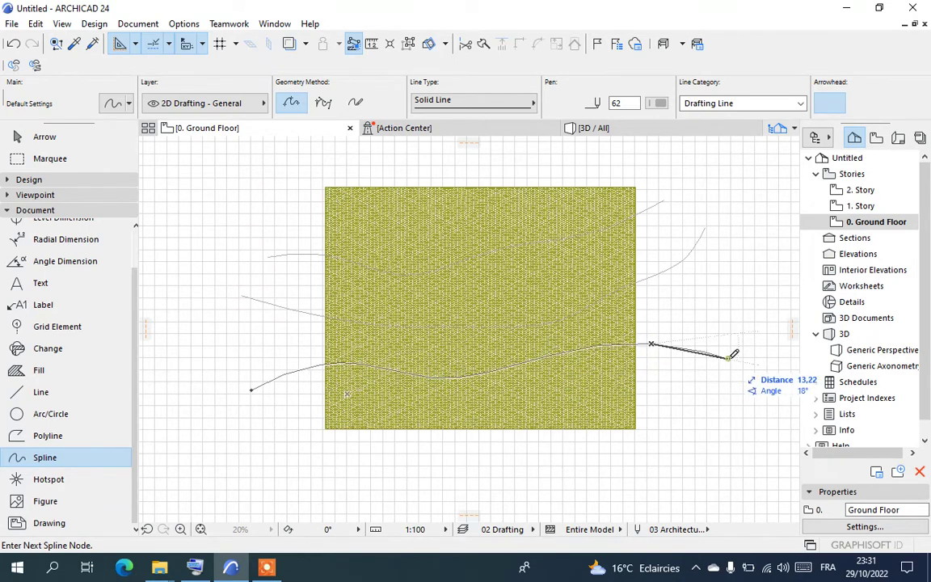
left_click(731, 356)
double_click(763, 325)
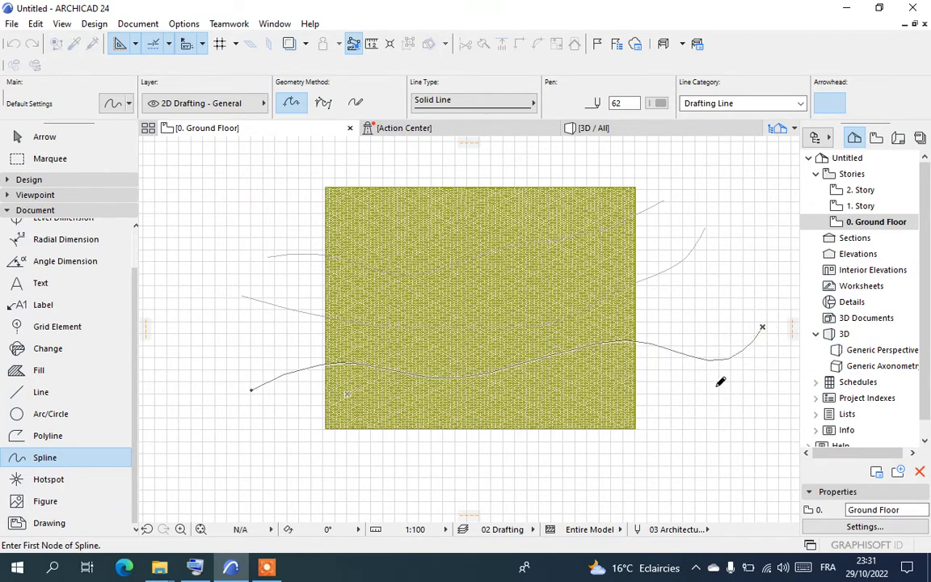
- Draw a fourth contour spline near the mesh's lower edge, running past both side edges
left_click(695, 380)
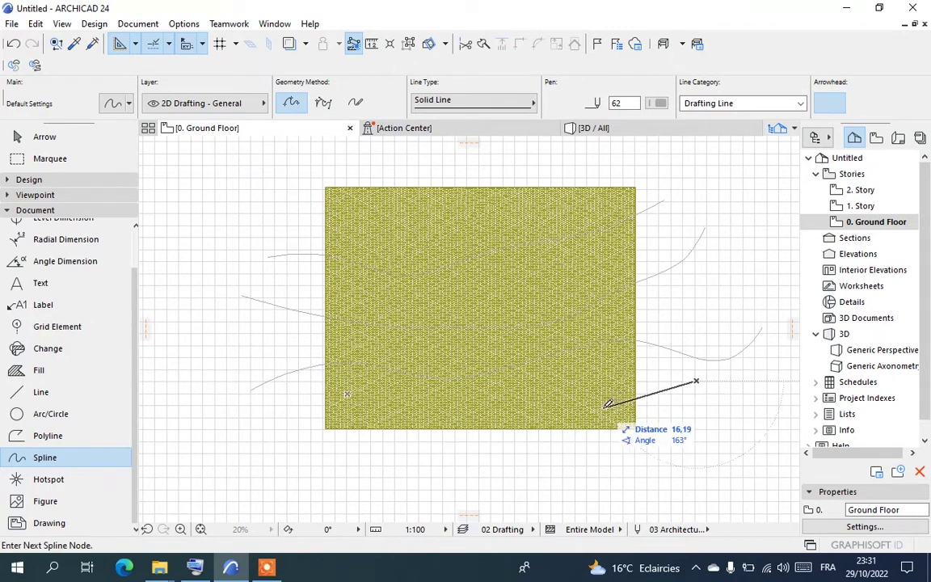
left_click(491, 406)
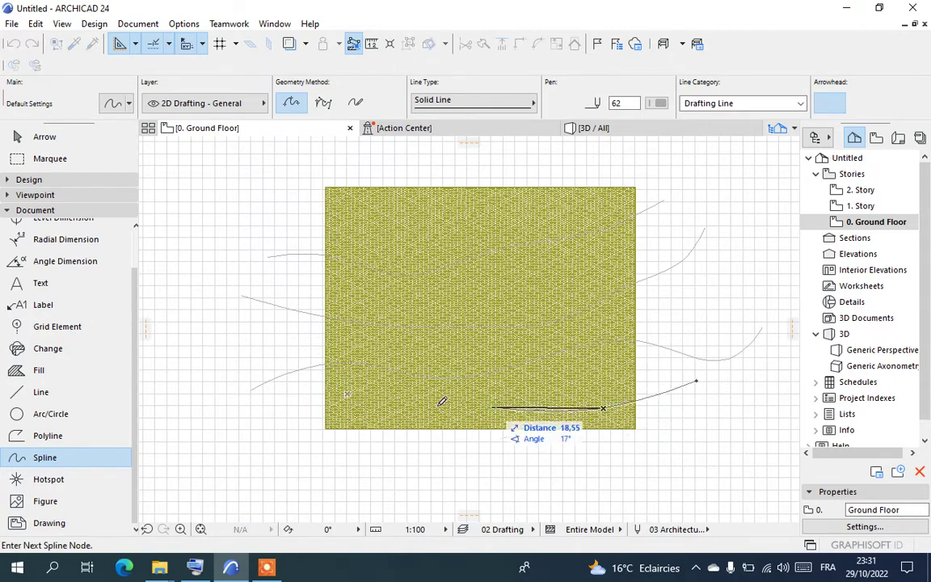
left_click(284, 417)
left_click(246, 445)
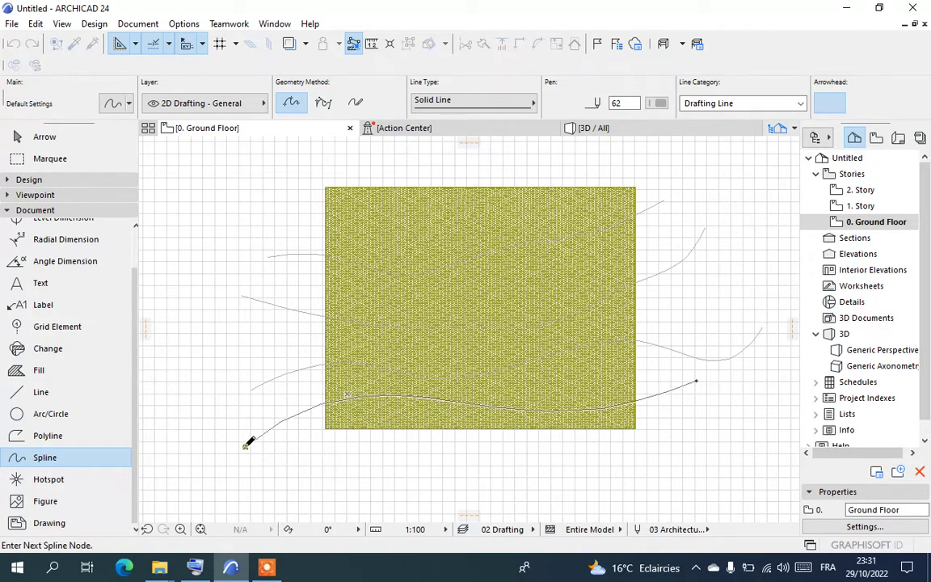
- Finish the lowest contour spline outside the mesh's left edge
left_click(246, 445)
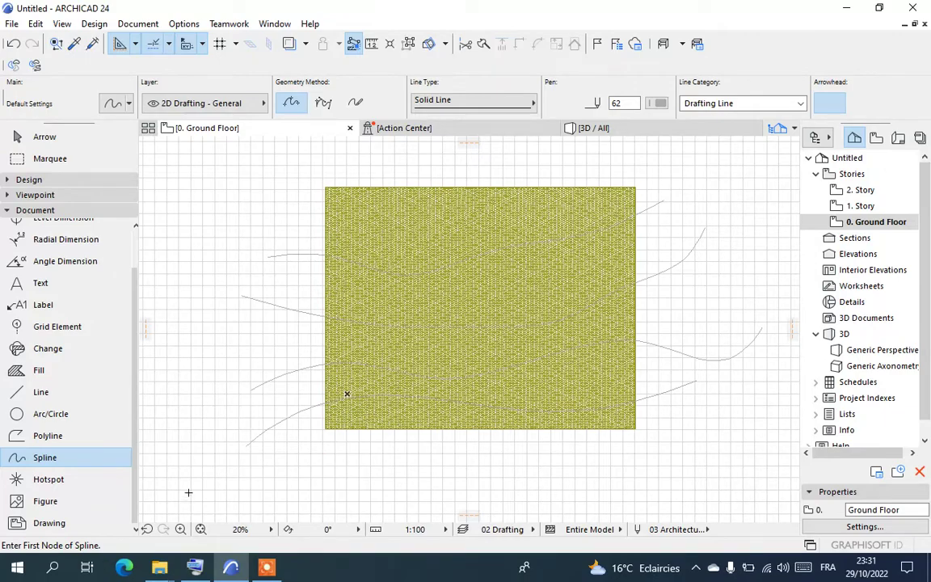
scroll(437, 334, "up", 5)
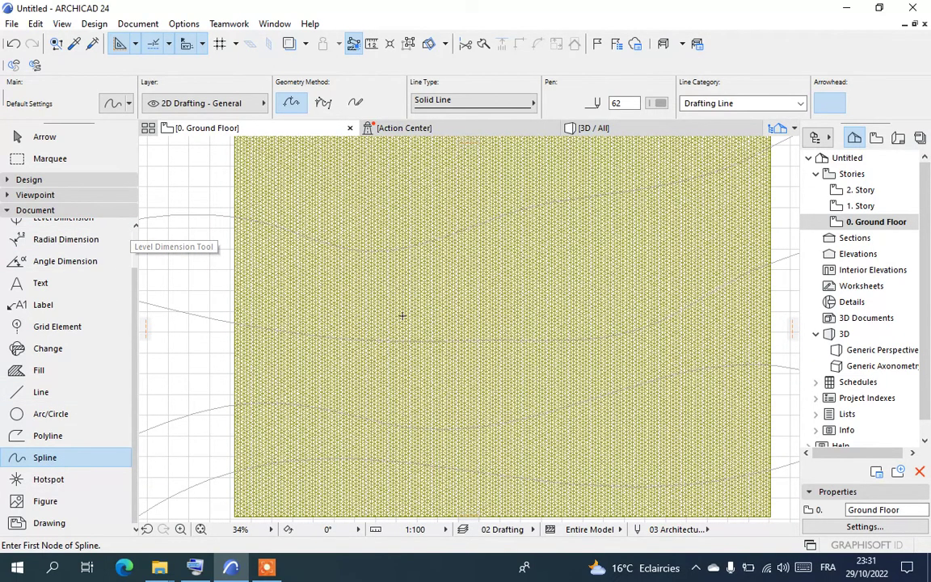
scroll(401, 316, "down", 2)
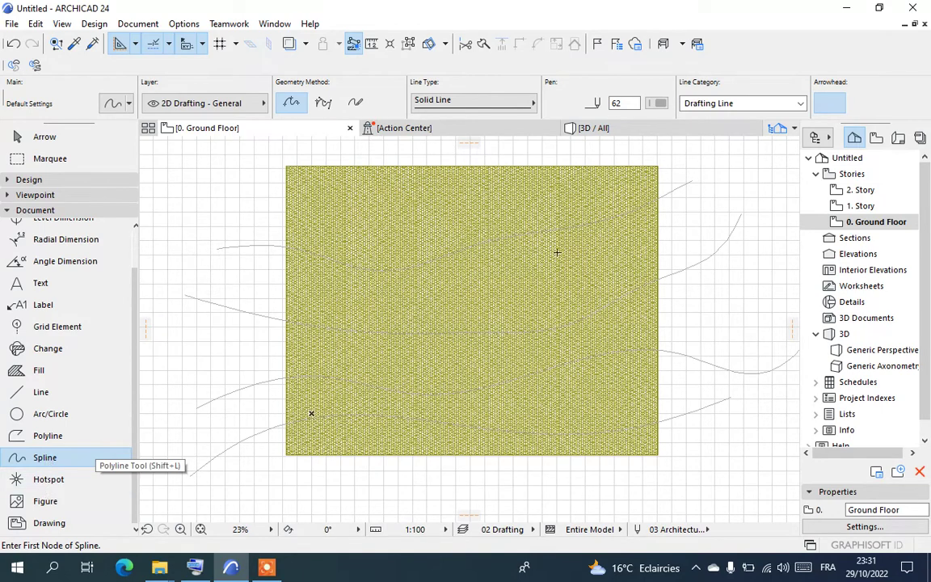
- Check the mesh in the 3D view with nothing selected, and return to the Ground Floor plan
left_click(575, 128)
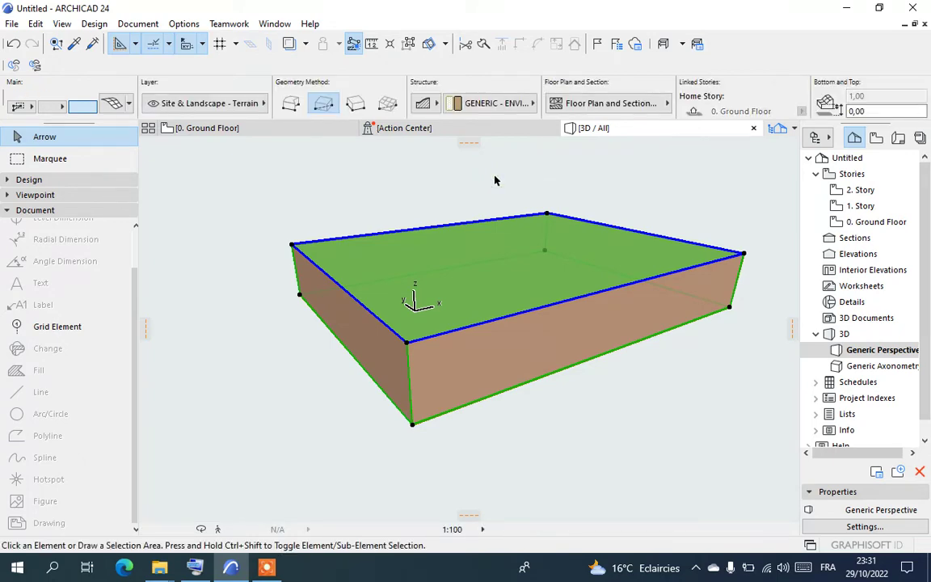
key("Escape")
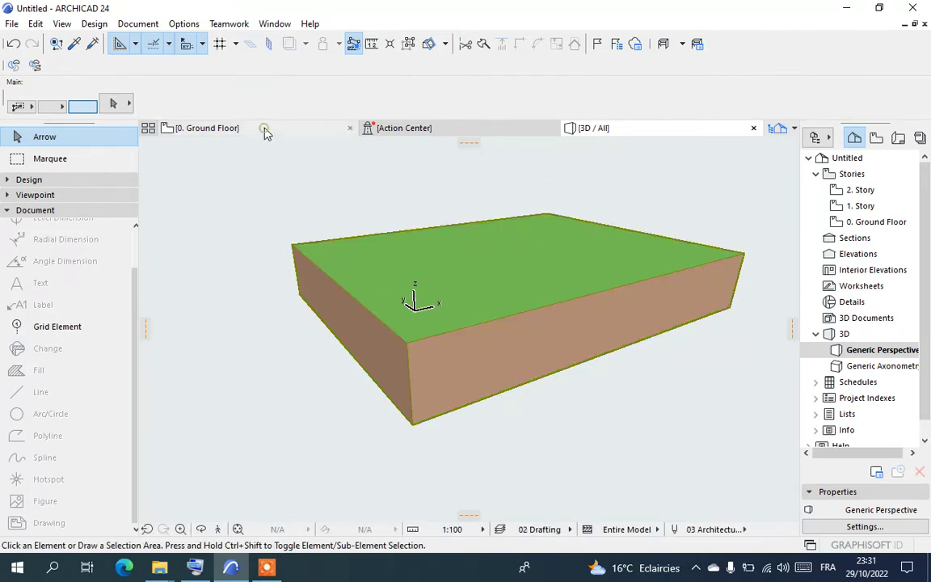
left_click(266, 130)
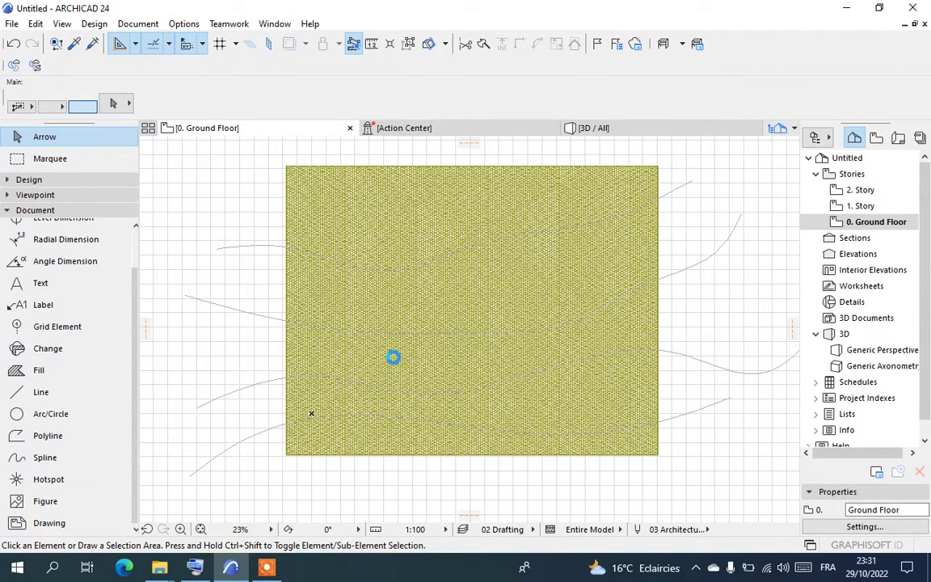
left_click(266, 568)
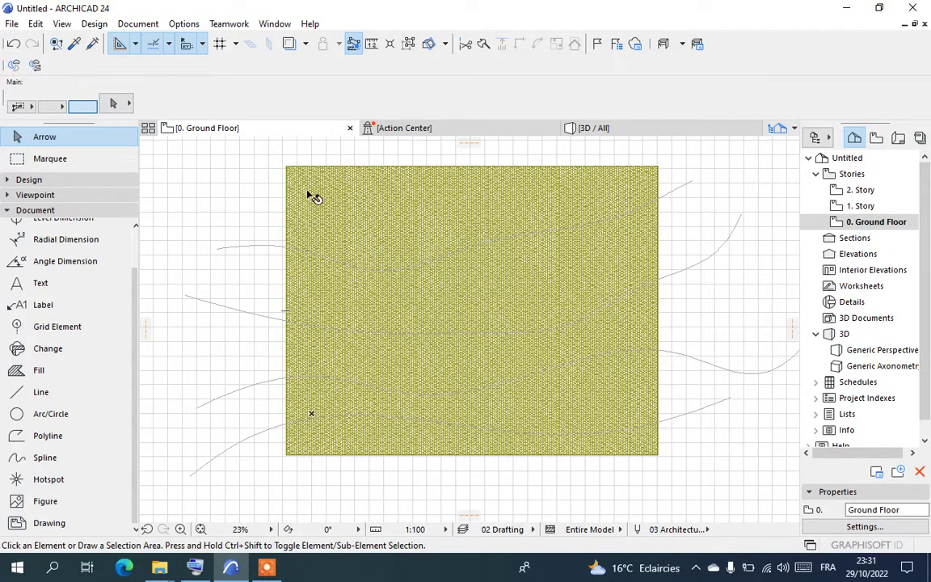
- Select the mesh together with all four contour splines
left_click(351, 209)
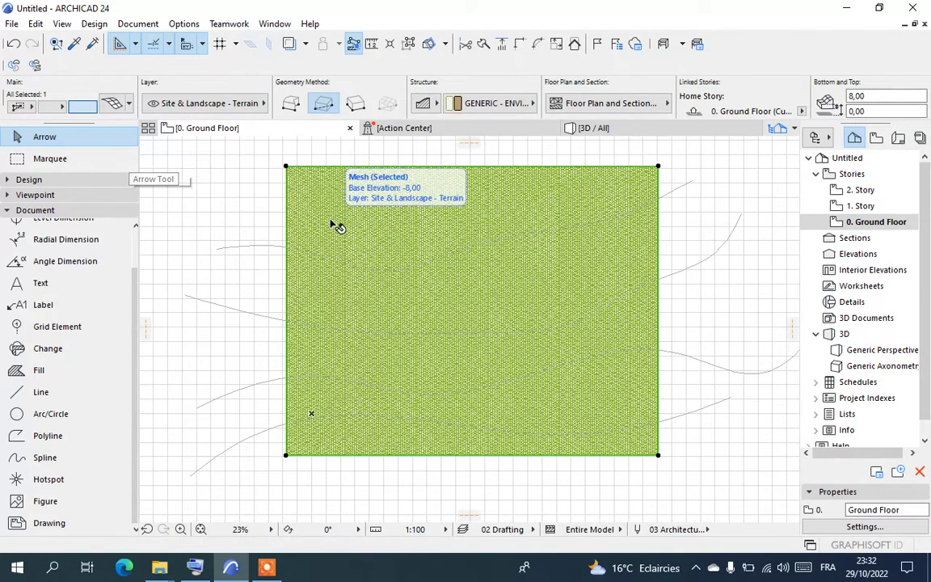
left_click(246, 209)
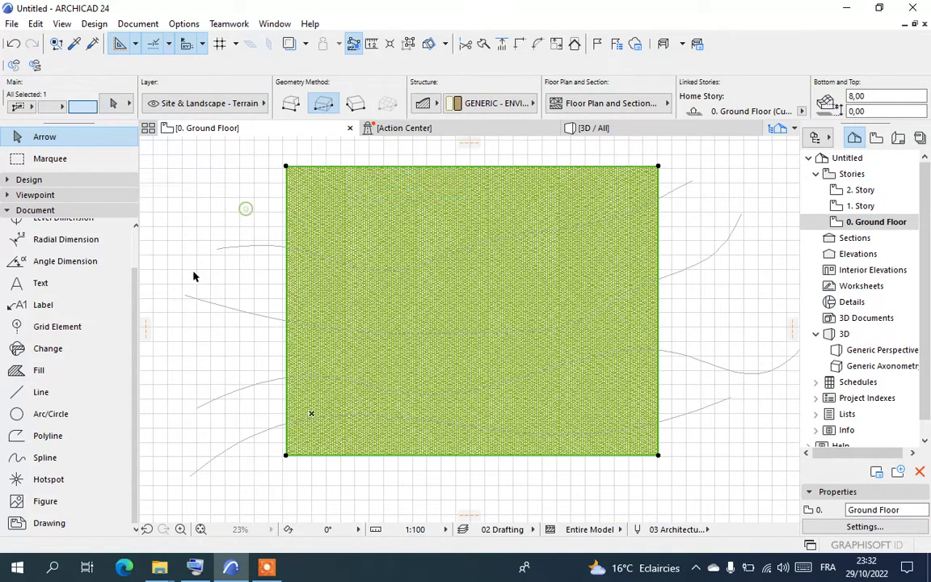
left_click(165, 496)
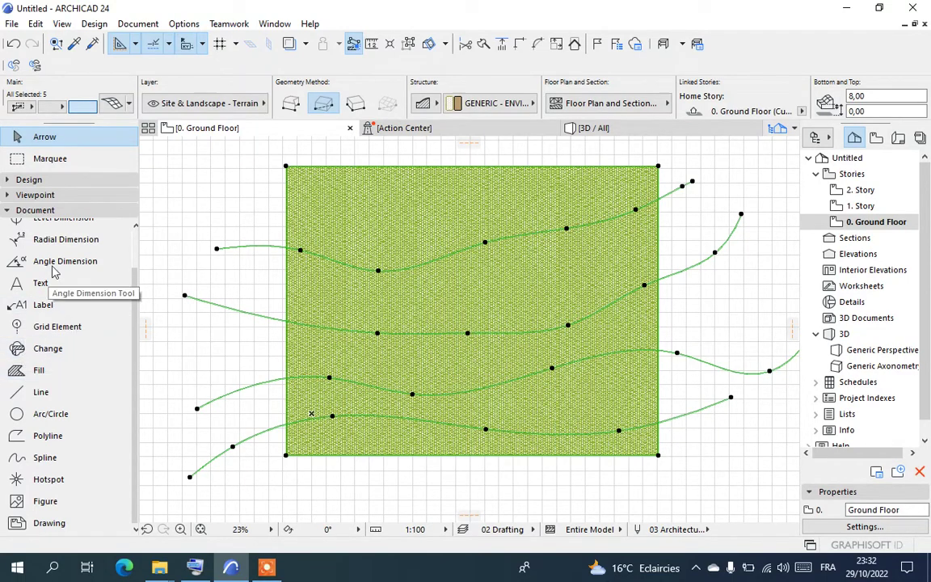
- With the Mesh tool, add new mesh points along the lowest spline using Fit to User Ridges
left_click(31, 179)
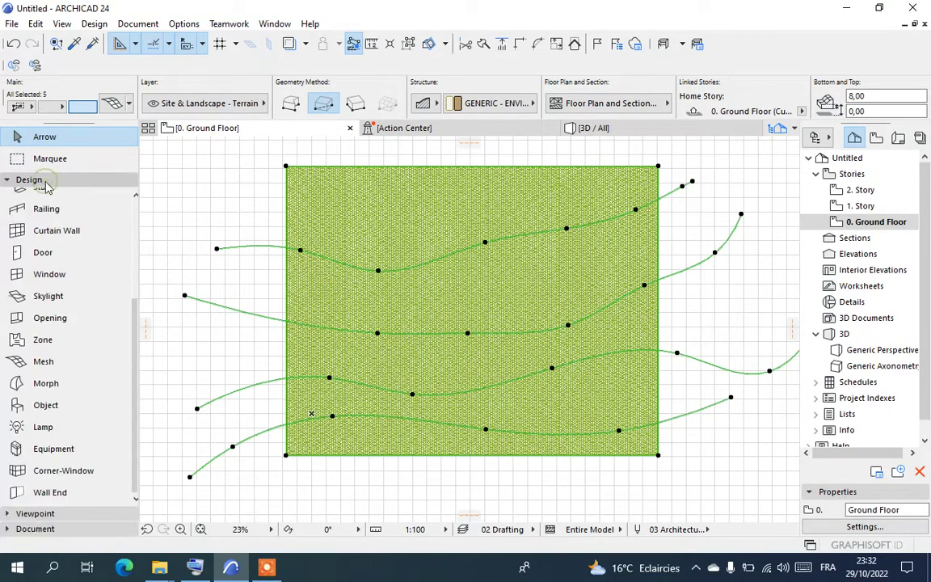
left_click(16, 362)
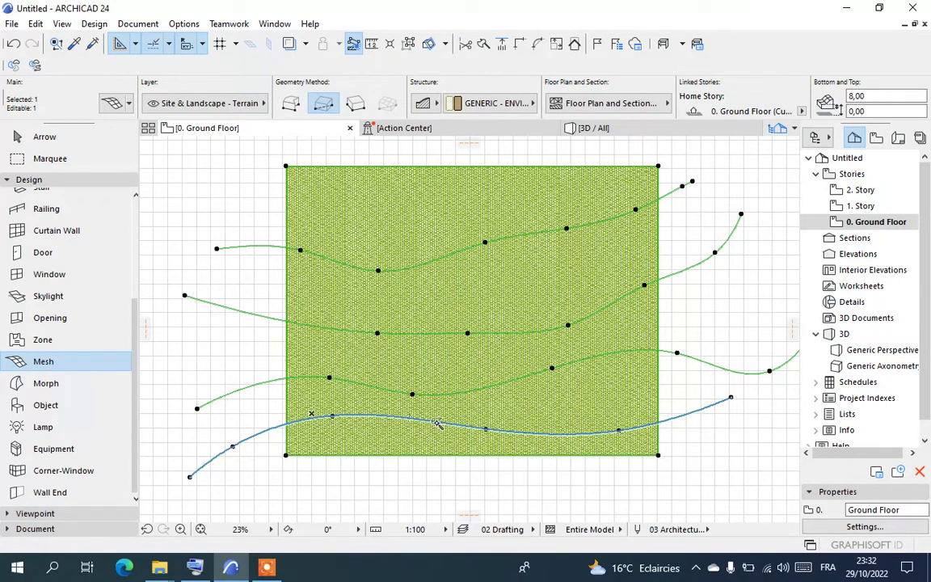
left_click(437, 426)
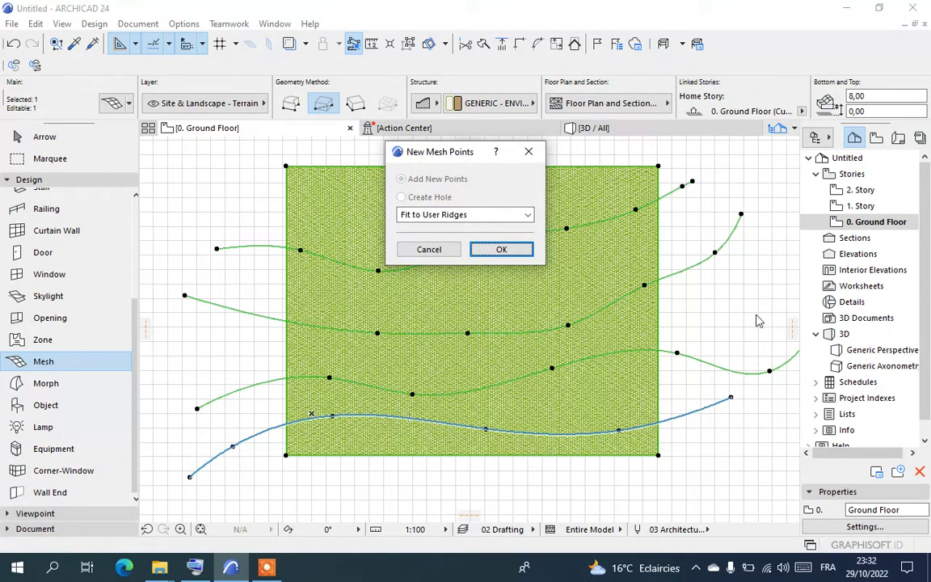
left_click(483, 249)
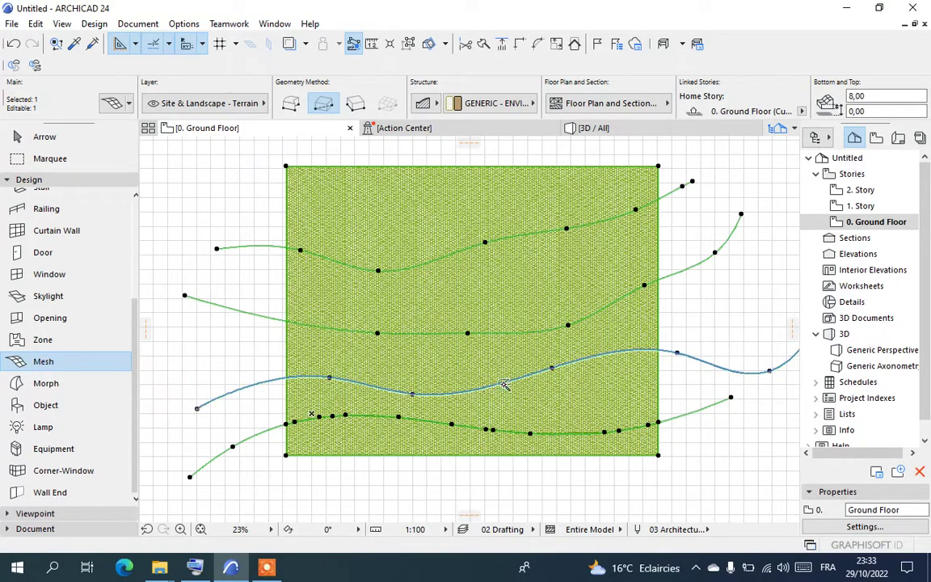
- Add new mesh points along the remaining three contour splines, working upward, with Fit to User Ridges
left_click(504, 391)
left_click(485, 249)
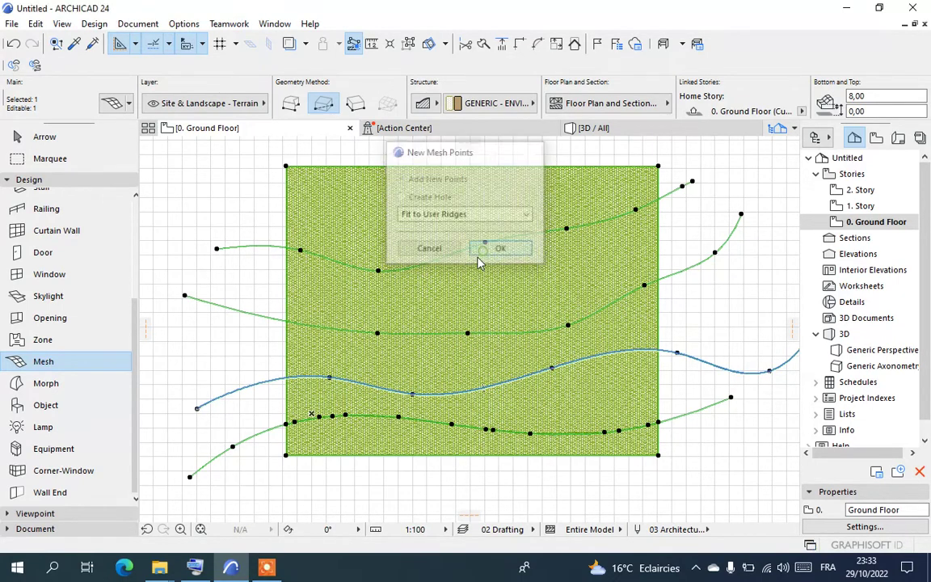
left_click(501, 332)
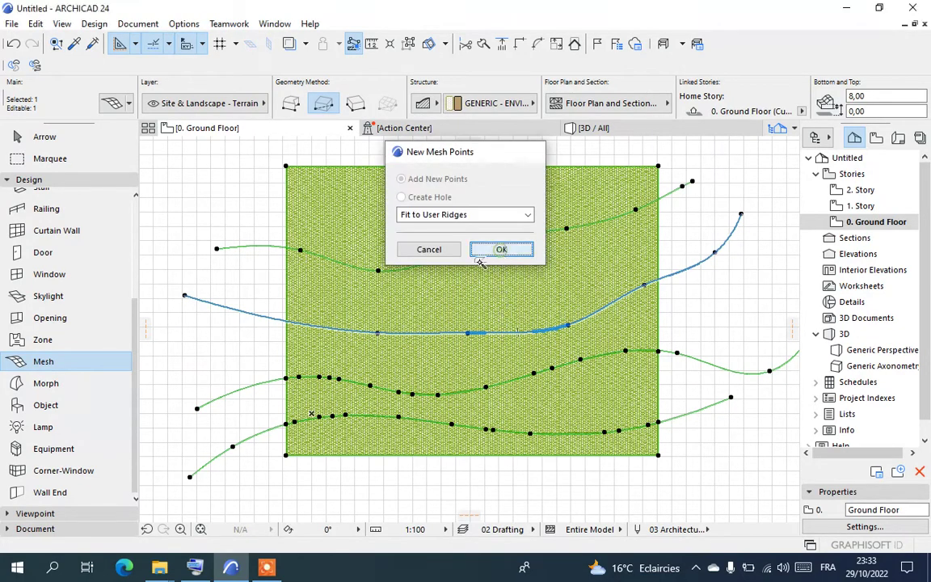
left_click(501, 250)
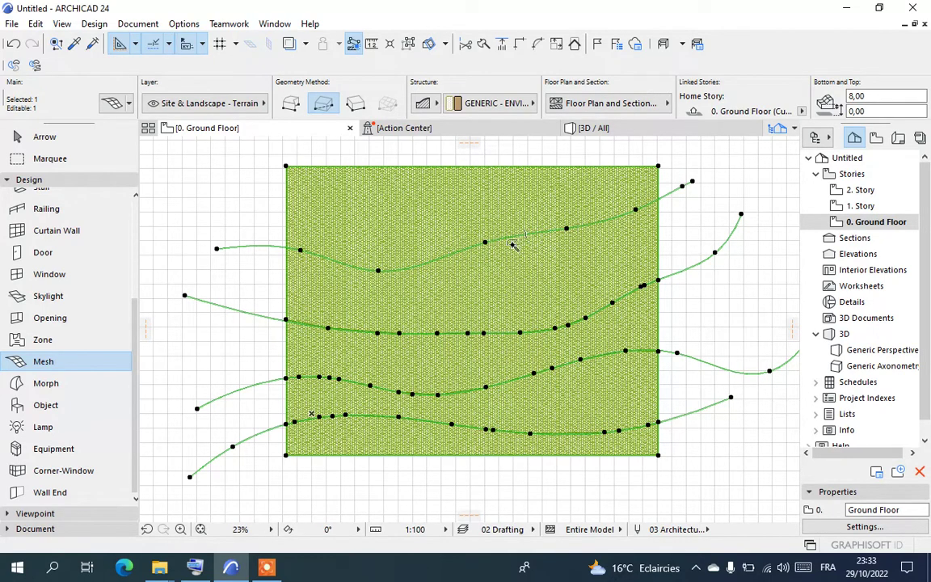
left_click(513, 235)
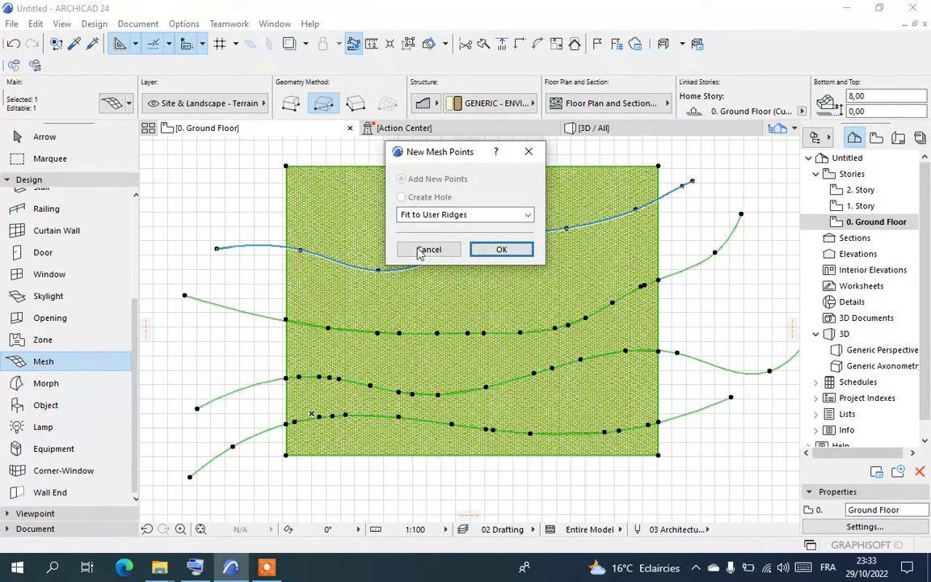
left_click(499, 249)
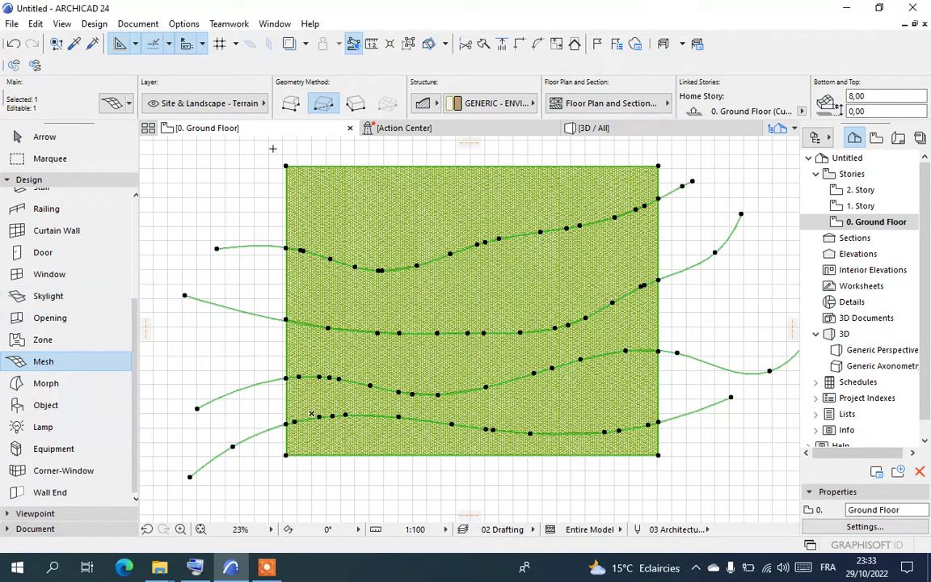
- Inspect the mesh's contour ridges in the 3D view, and return to the Ground Floor plan with everything deselected
left_click(582, 128)
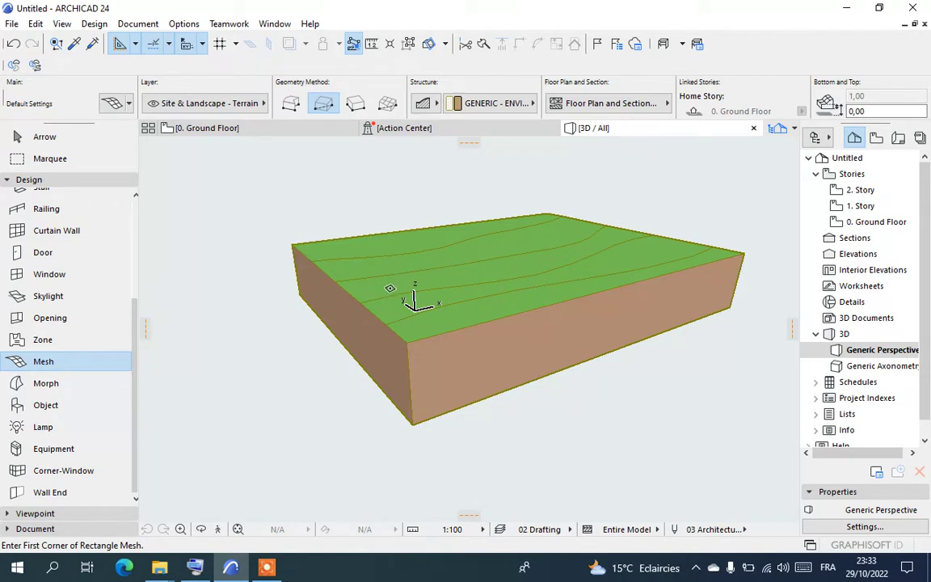
left_click(239, 131)
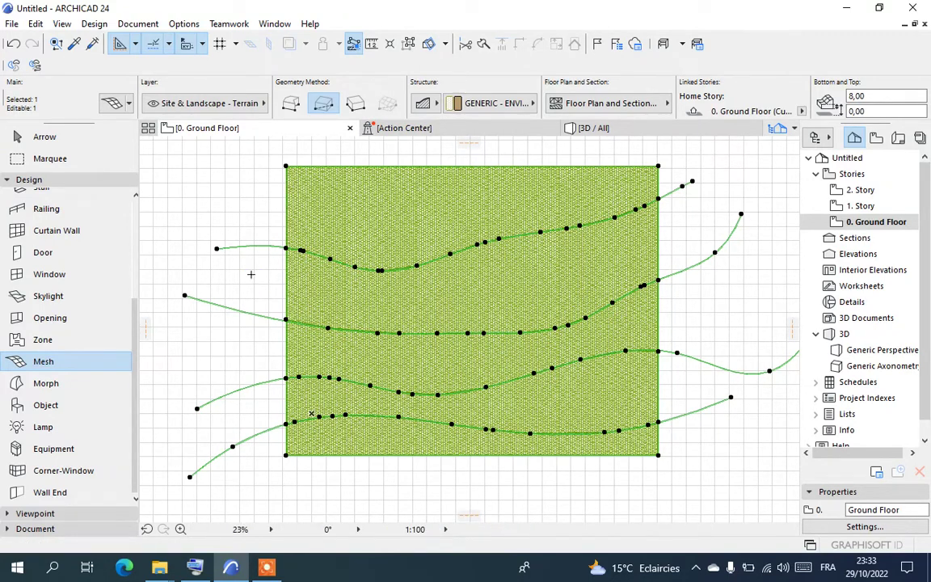
left_click(57, 142)
left_click(213, 217)
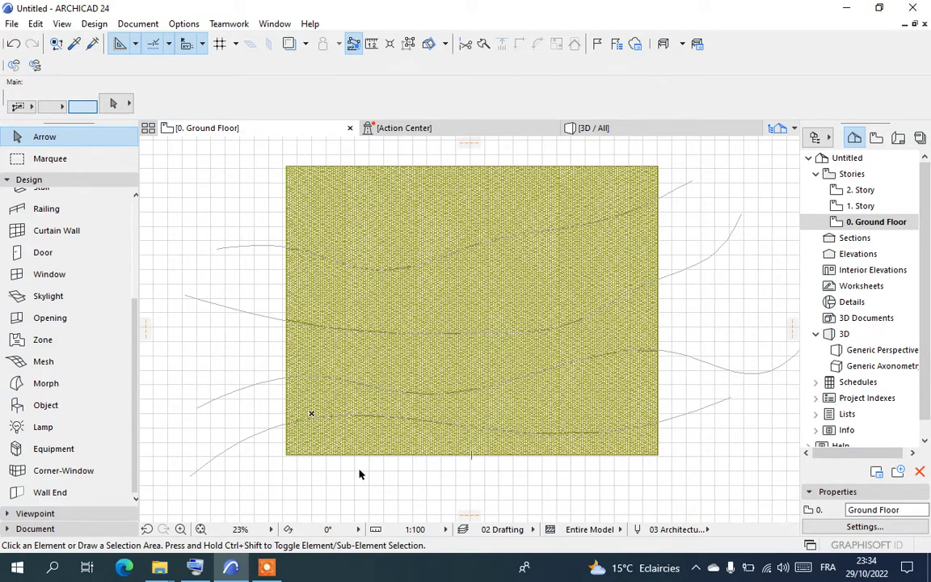
- Select the mesh and set the height of its upper-left corner point to 10
left_click(358, 197)
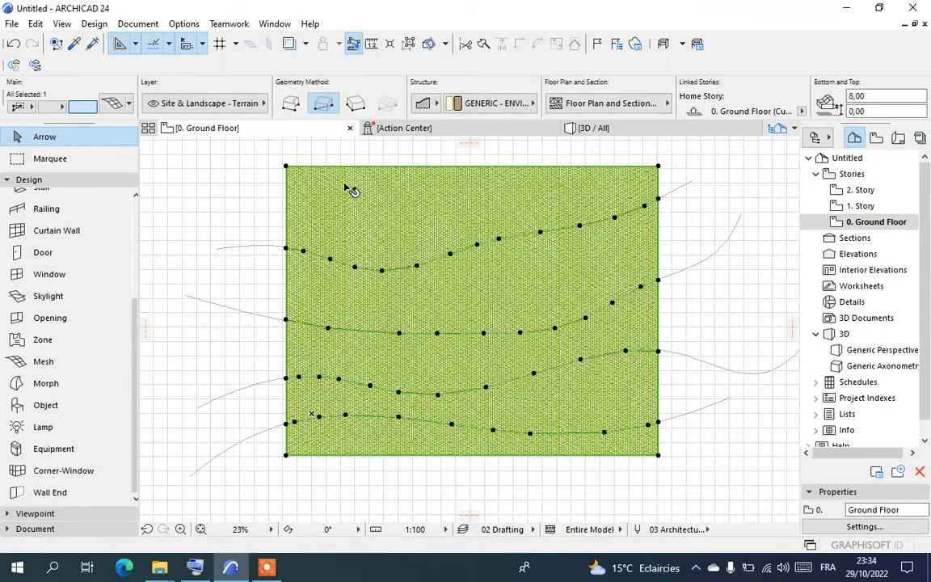
left_click(286, 168)
left_click(287, 167)
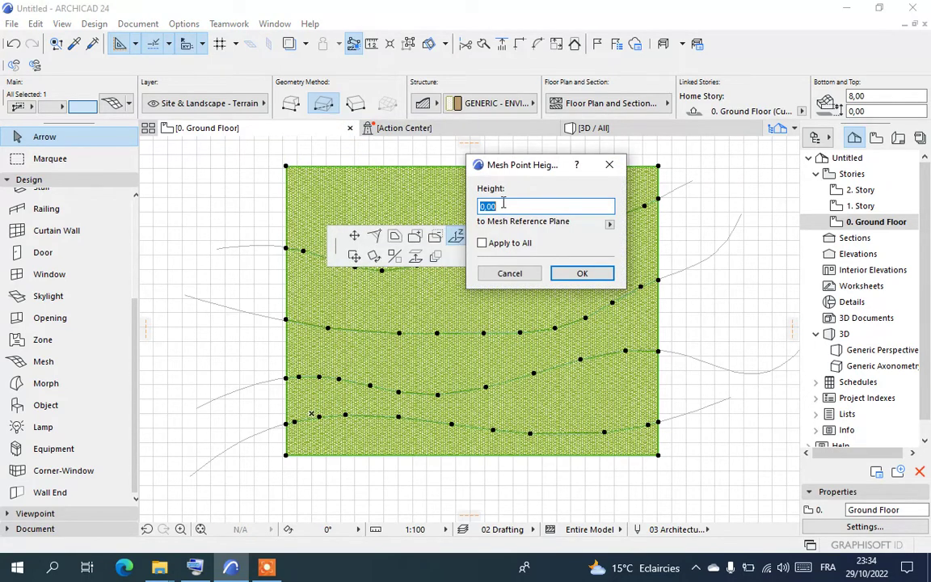
left_click_drag(523, 167, 607, 189)
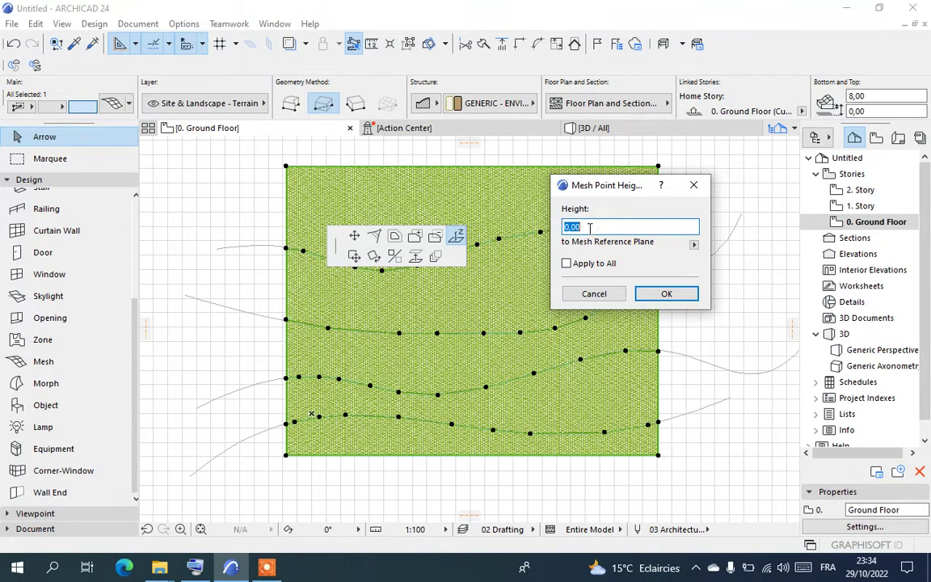
type("10")
left_click(661, 293)
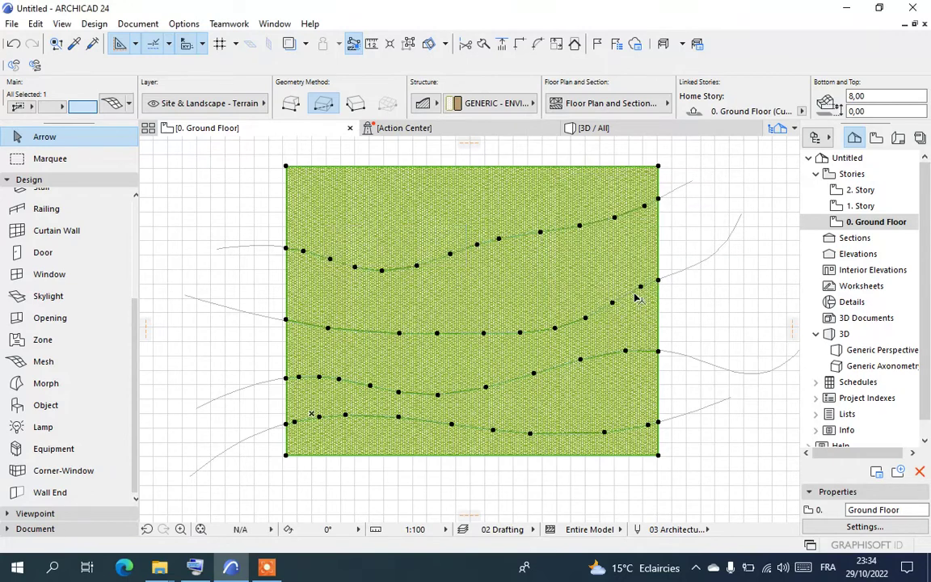
- Set the height of the mesh's upper-right corner point to 9
left_click(659, 166)
left_click(628, 236)
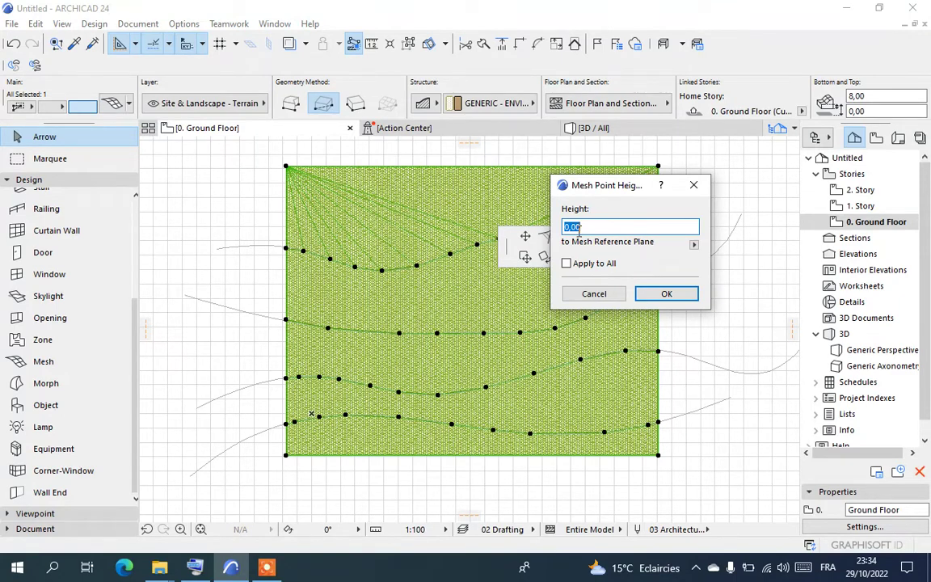
type("9")
left_click(666, 293)
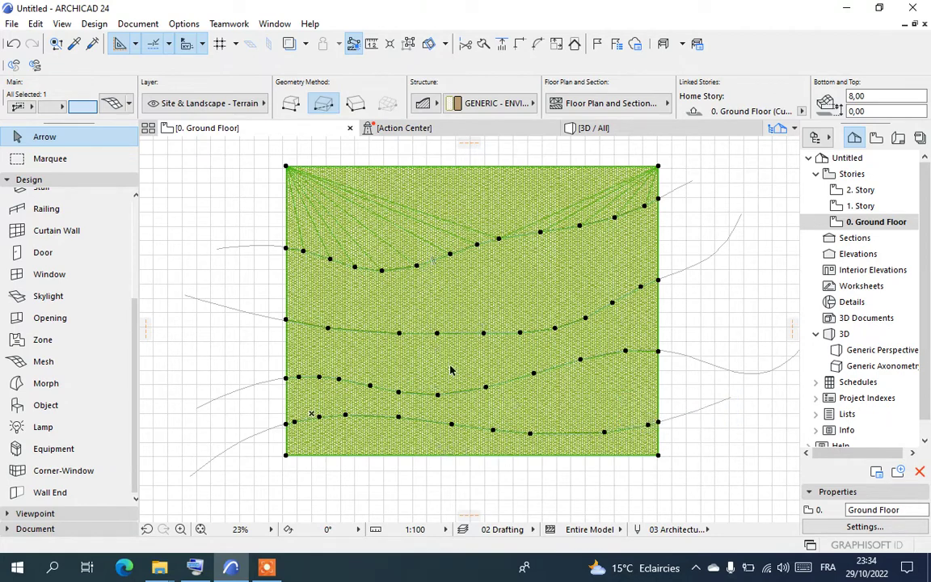
key("Escape")
- Set the height of all points on the mesh's uppermost contour line to 7,50 with Apply to All
left_click(418, 269)
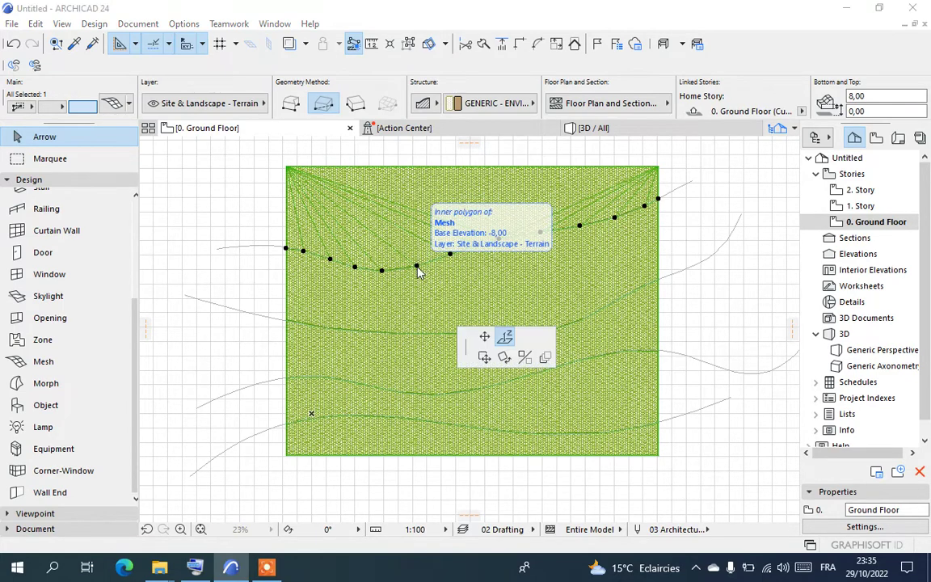
left_click(418, 269)
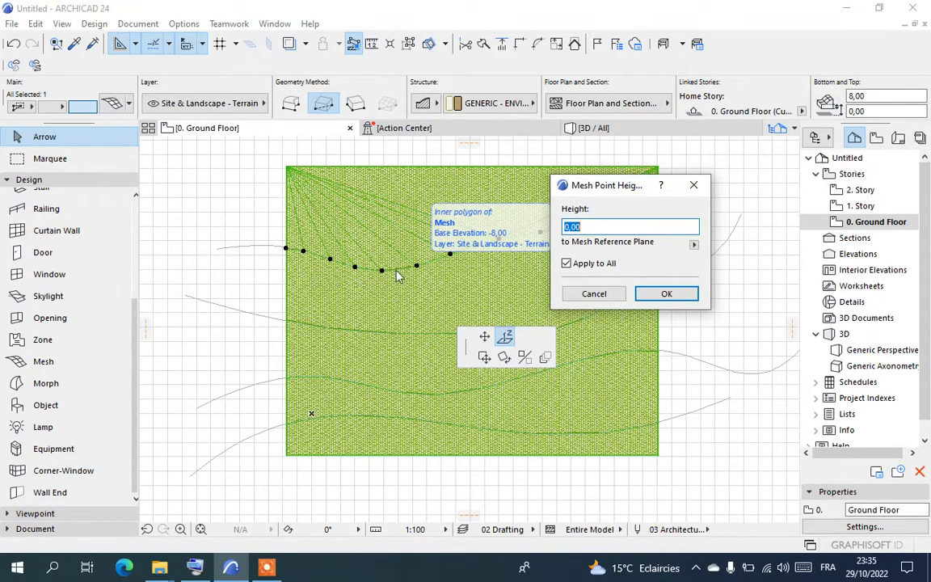
left_click_drag(587, 185, 743, 224)
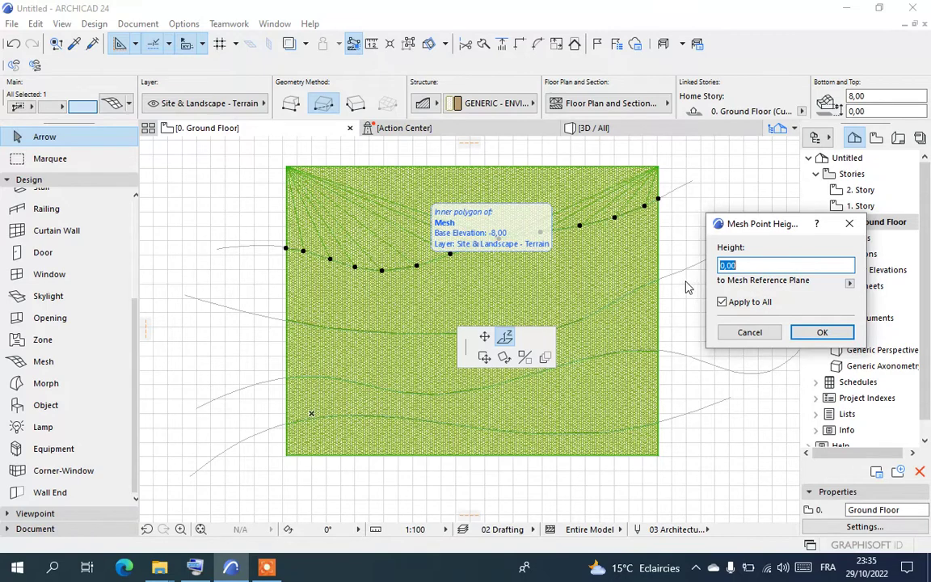
type("7")
type(",50")
left_click(822, 332)
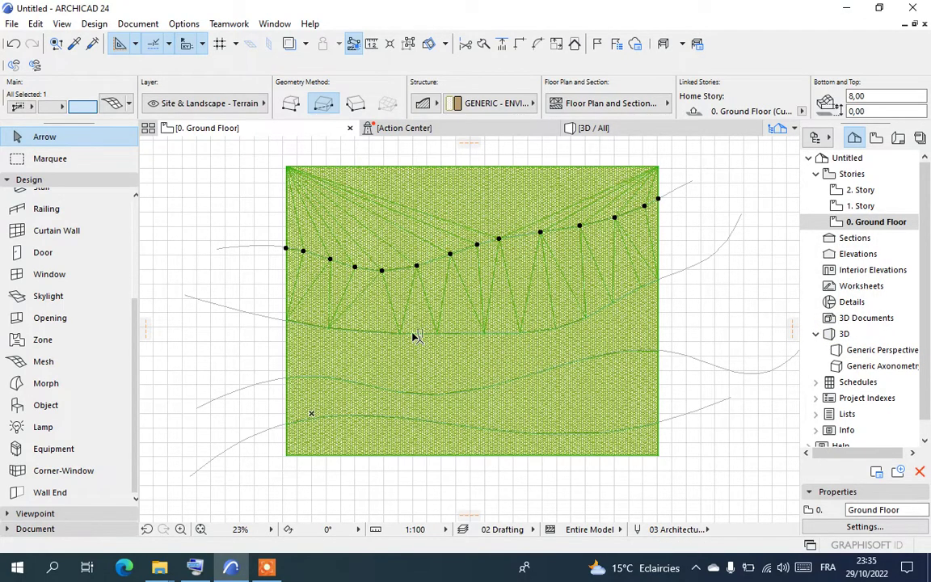
- Set the height of all points on the second contour line from the top to 5 with Apply to All
left_click(413, 334)
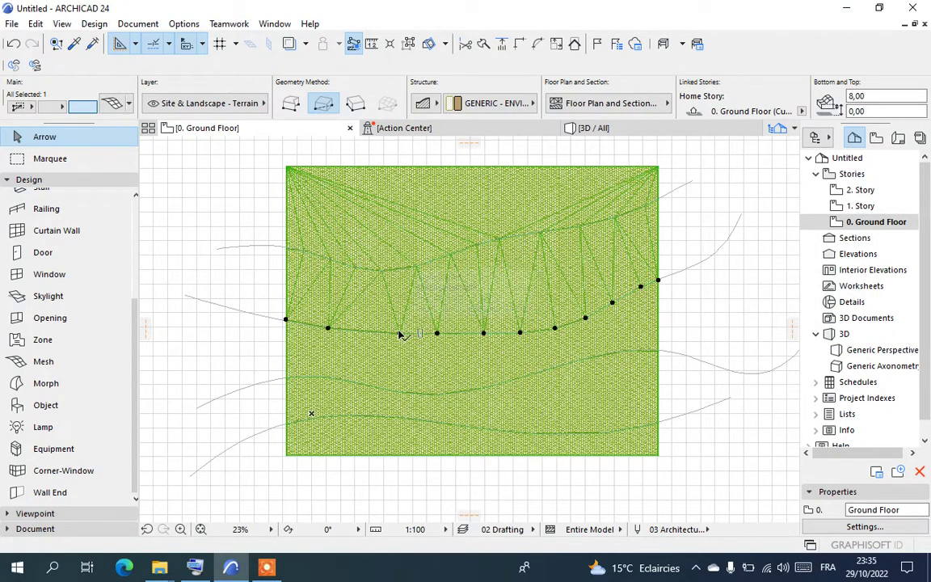
left_click(399, 333)
left_click(400, 333)
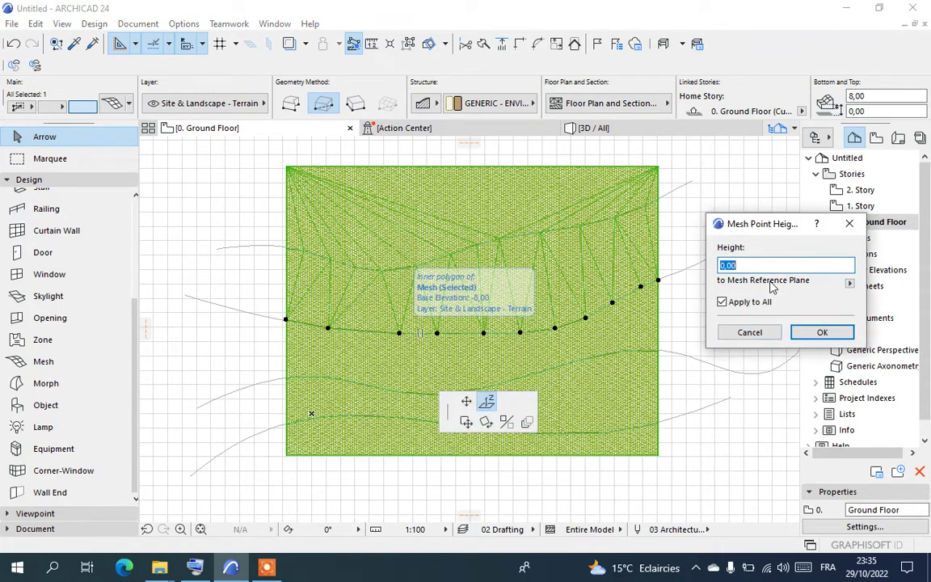
type("5")
left_click(821, 334)
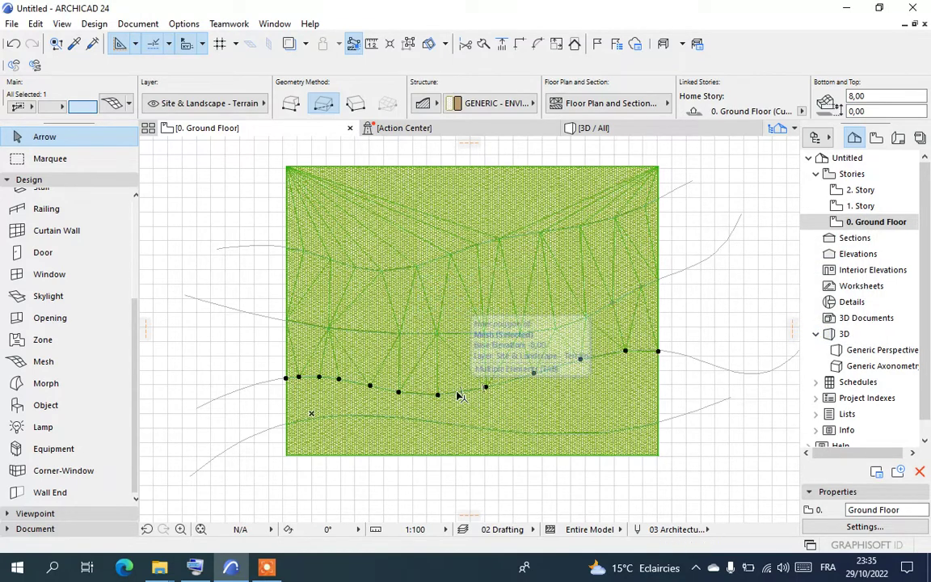
- Set the height of all points on the mesh's third contour line from the top to 4 with Apply to All
left_click(440, 396)
left_click(438, 396)
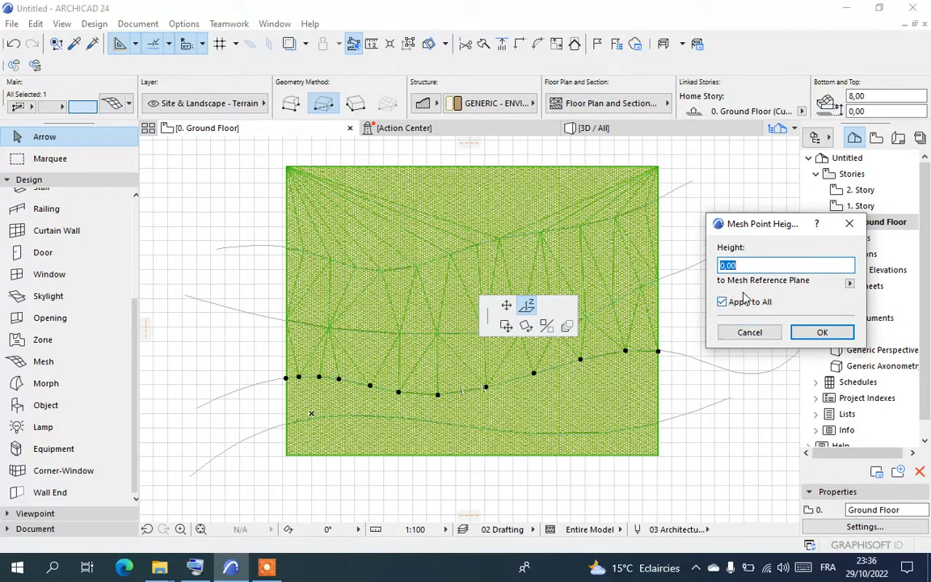
type("4")
left_click(821, 331)
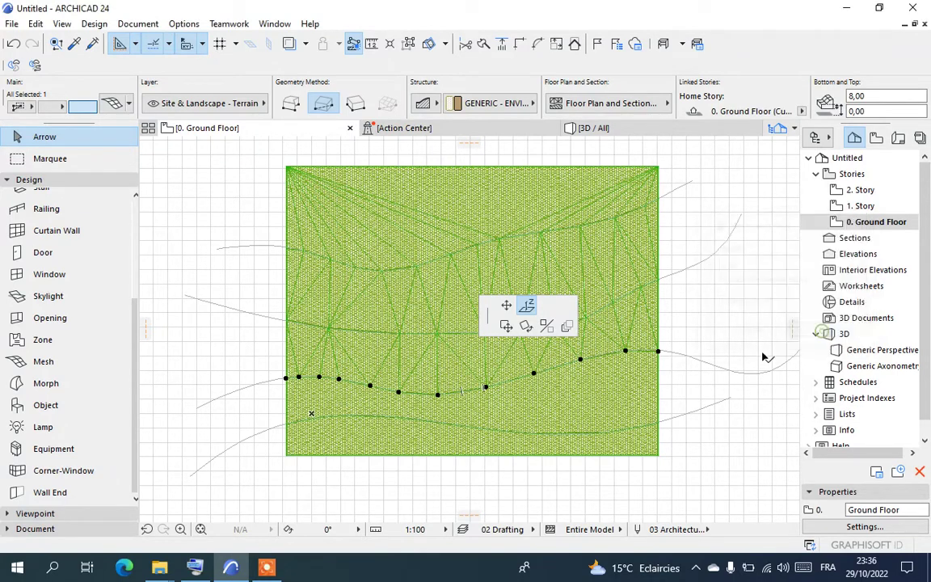
- Set the height of all points on the mesh's lowest contour line to 2 with Apply to All
left_click(518, 433)
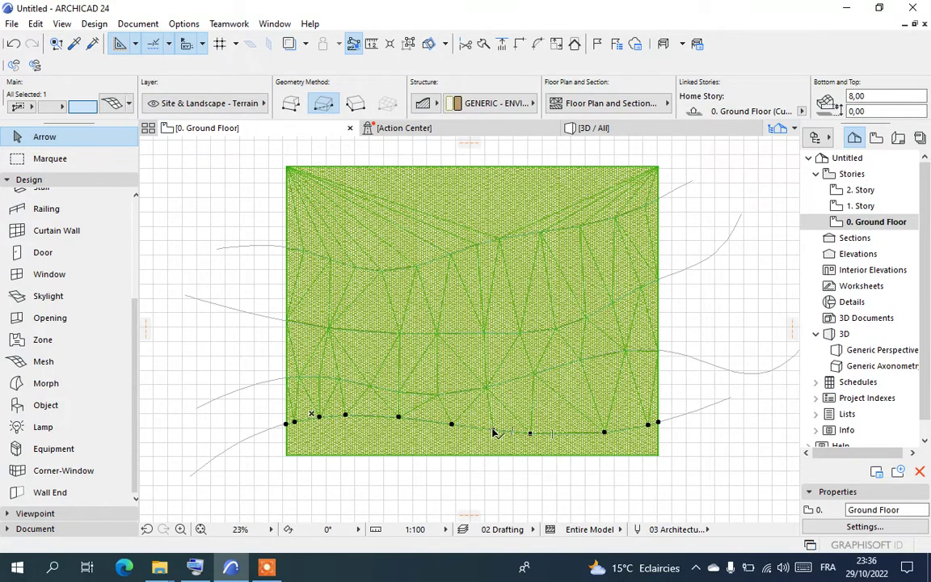
left_click(493, 432)
left_click(493, 431)
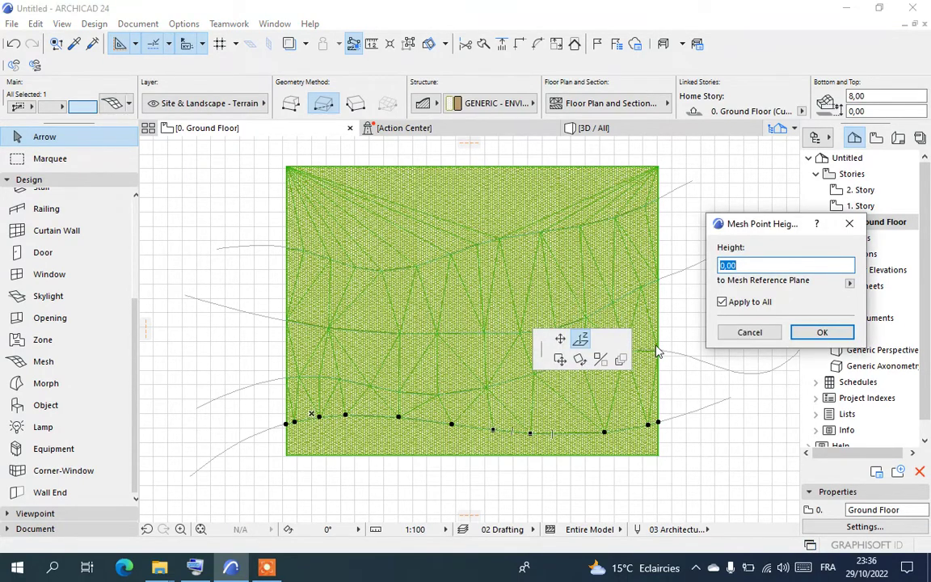
type("2")
left_click(821, 331)
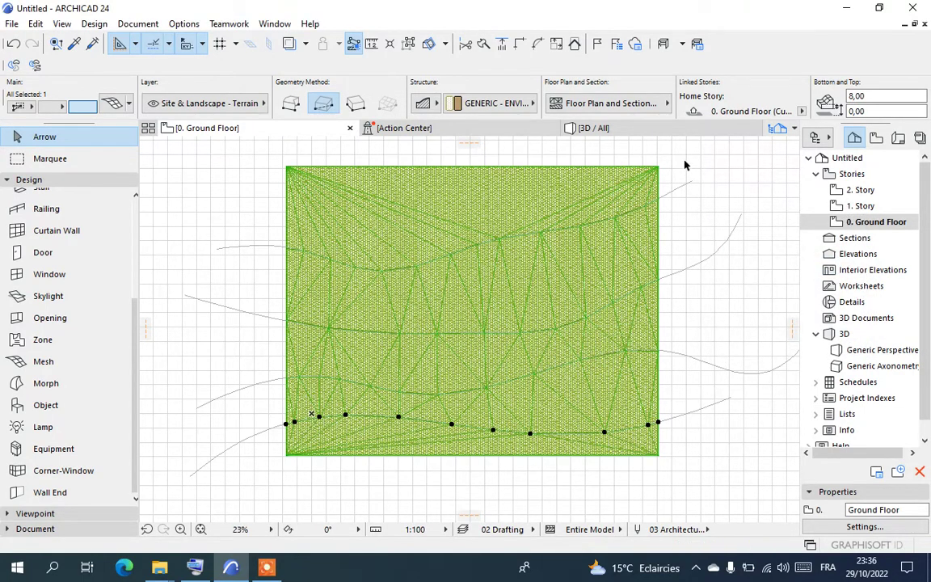
- Examine the sloped terrain mesh in the 3D perspective view from different angles and distances
left_click(627, 129)
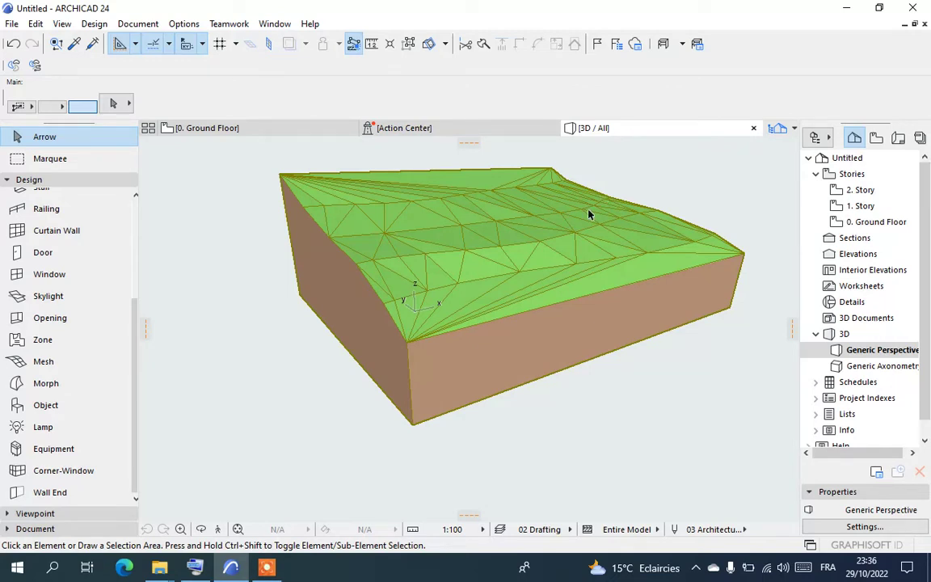
middle_click_drag(436, 413, 501, 264, "shift")
scroll(570, 182, "up", 4)
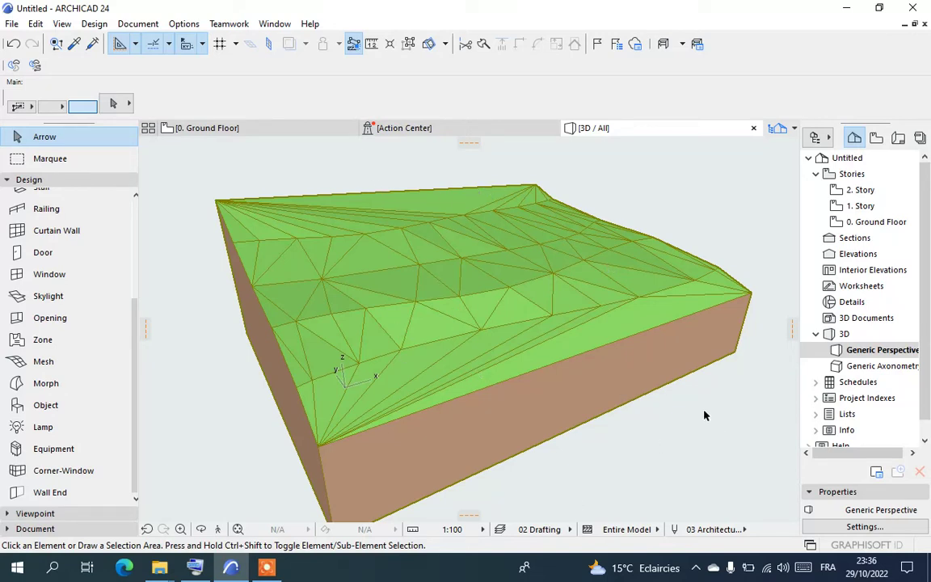
middle_click_drag(704, 415, 598, 268, "shift")
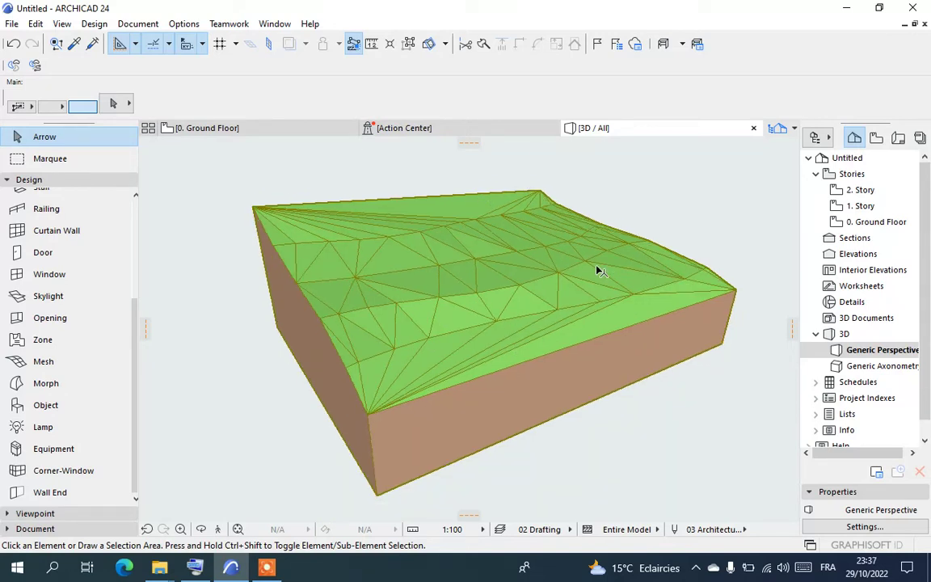
left_click(267, 568)
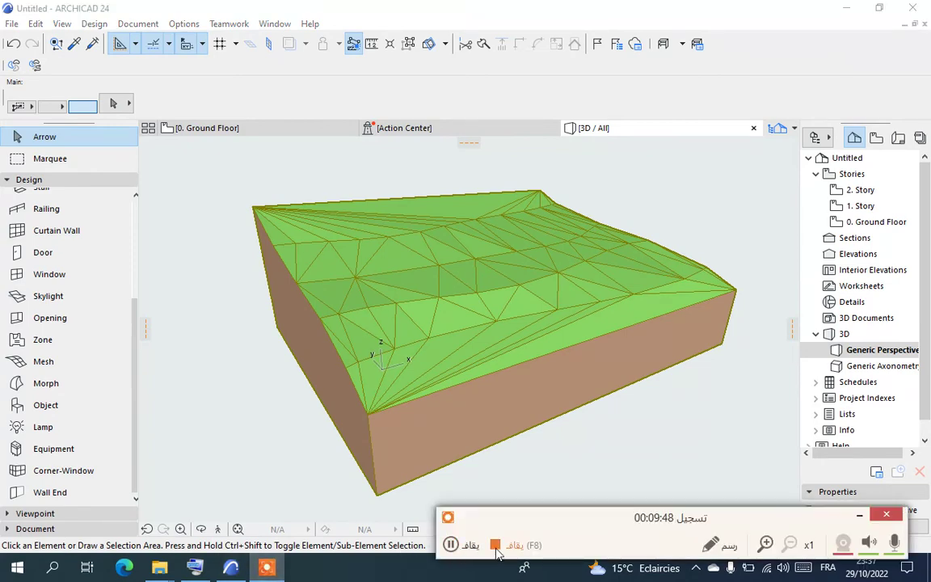